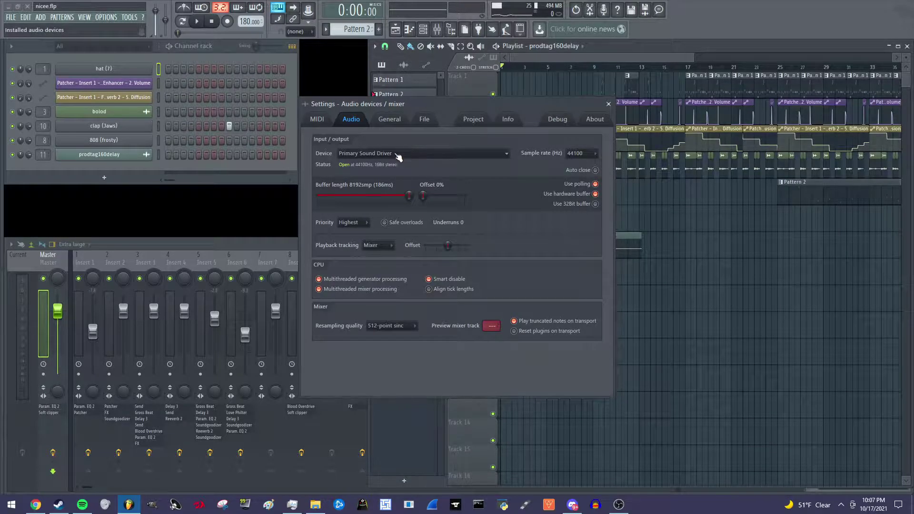
View the project's info page showing its start date and total working time, and close the settings
click(424, 120)
click(507, 120)
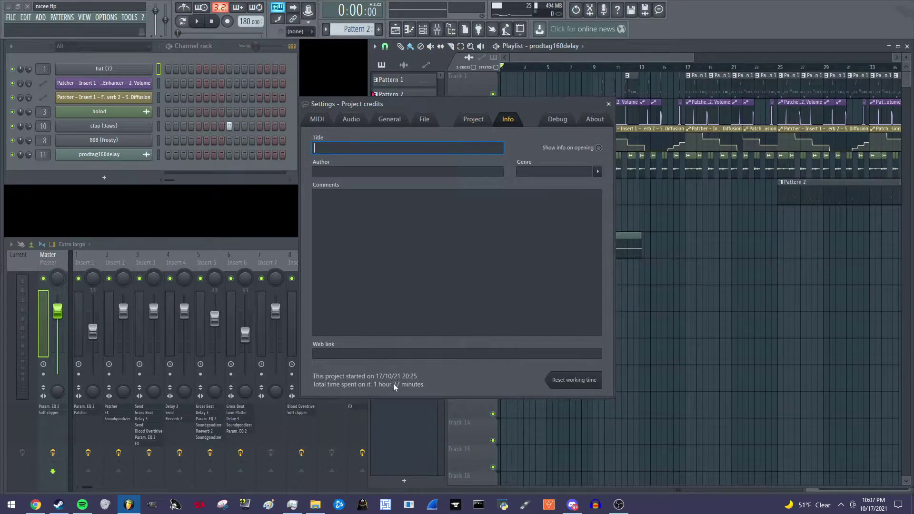
click(609, 104)
Mute playlist tracks 1 and 7 and play the arrangement from the beginning
scroll(732, 138, right, 3)
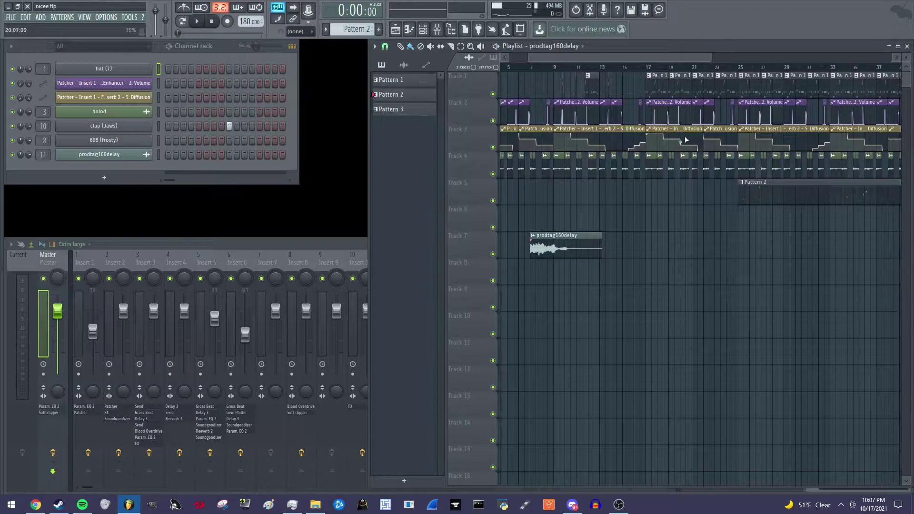
scroll(684, 138, up, 4)
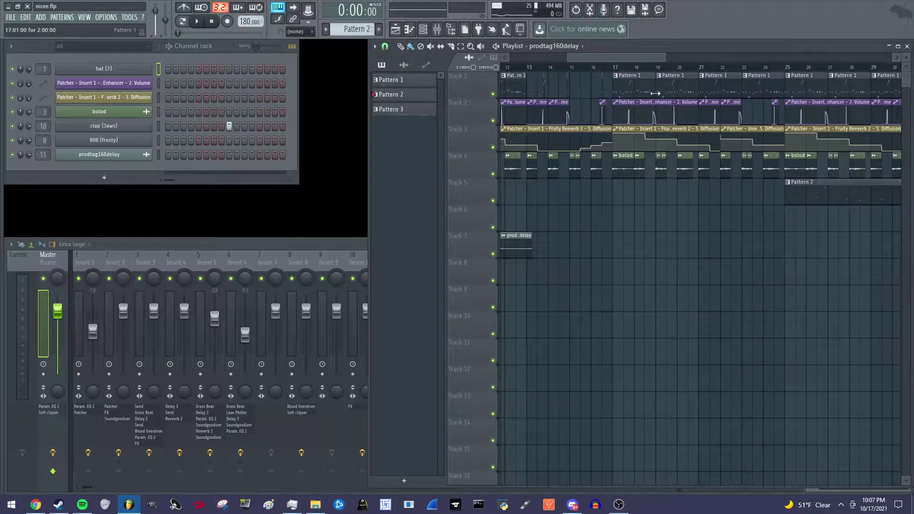
scroll(642, 91, left, 8)
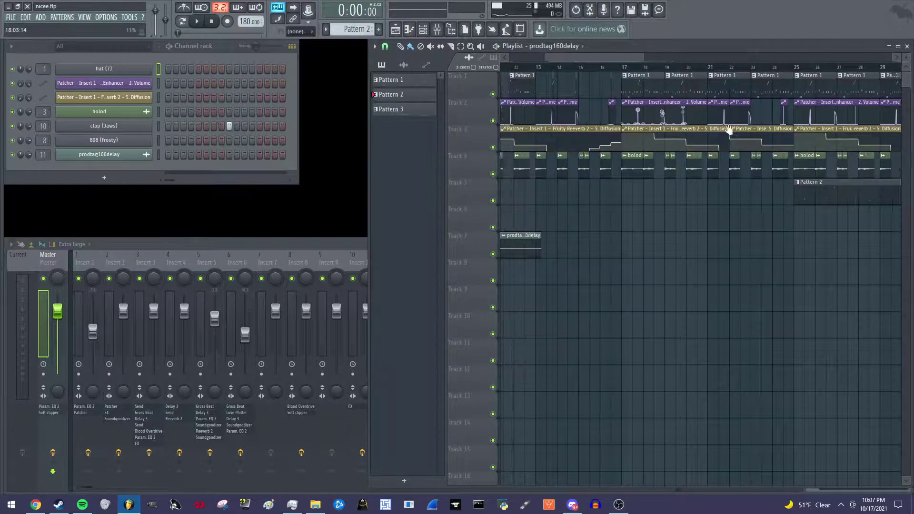
click(493, 94)
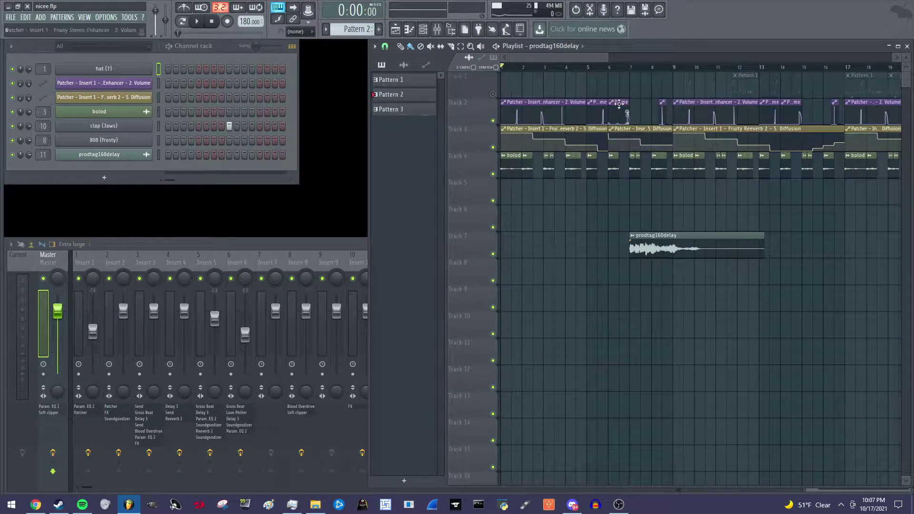
key(space)
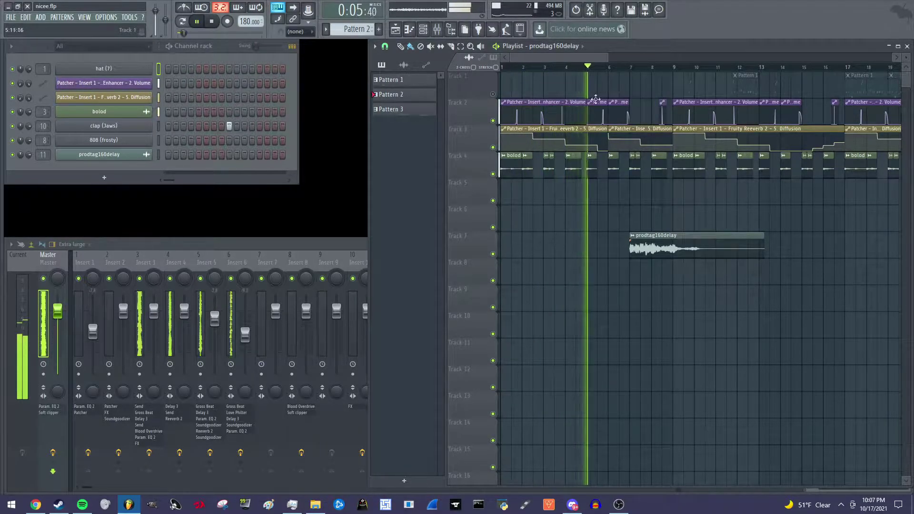
click(494, 254)
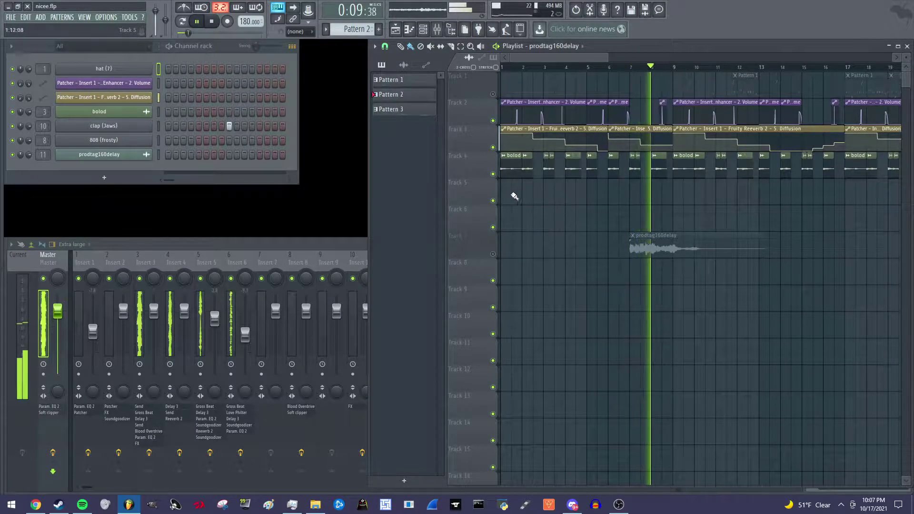
key(space)
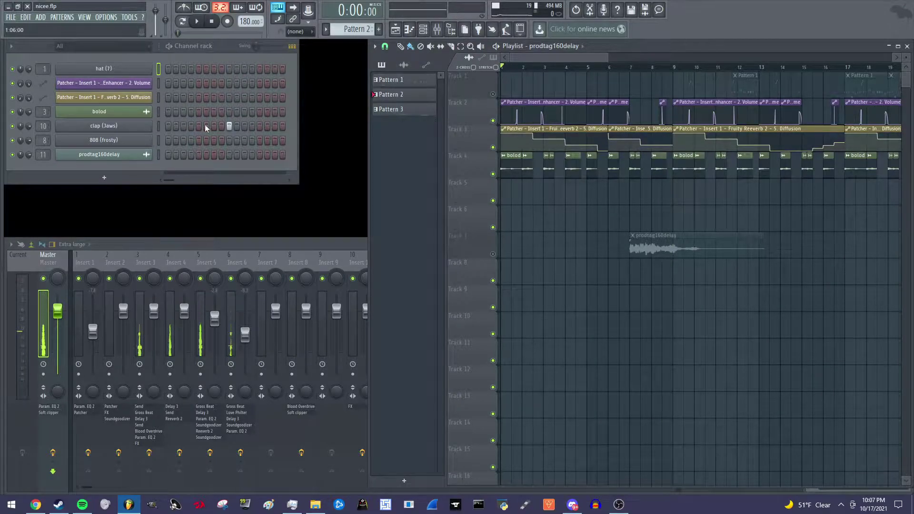
Place the unchopped bolod sample at the start of playlist track 9, solo that track and play it
click(114, 113)
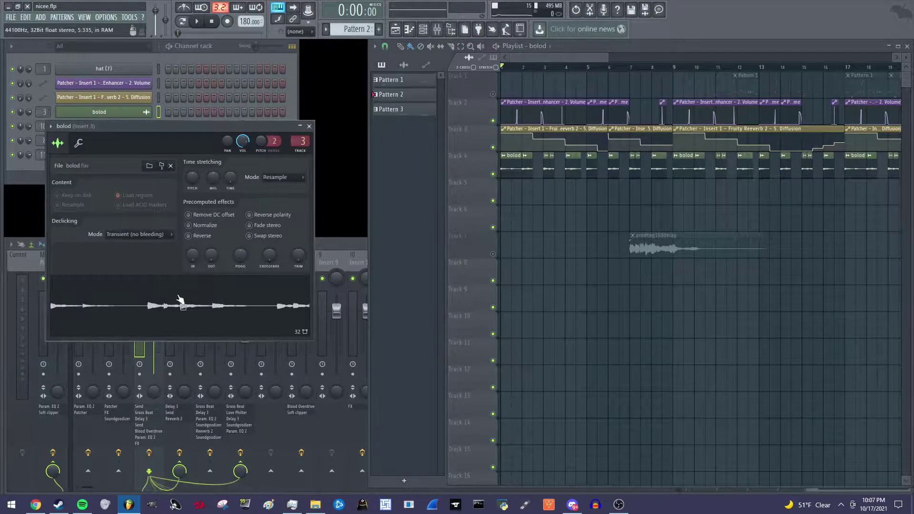
drag(164, 309, 567, 300)
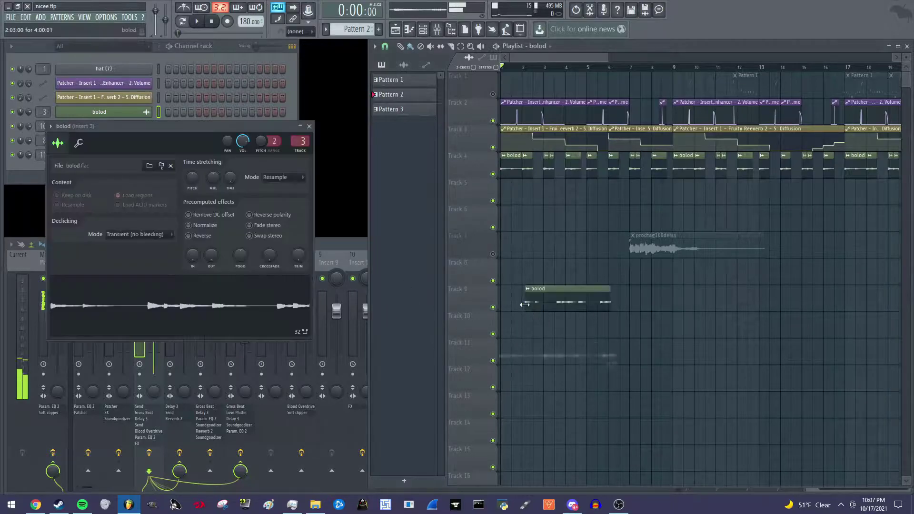
click(309, 126)
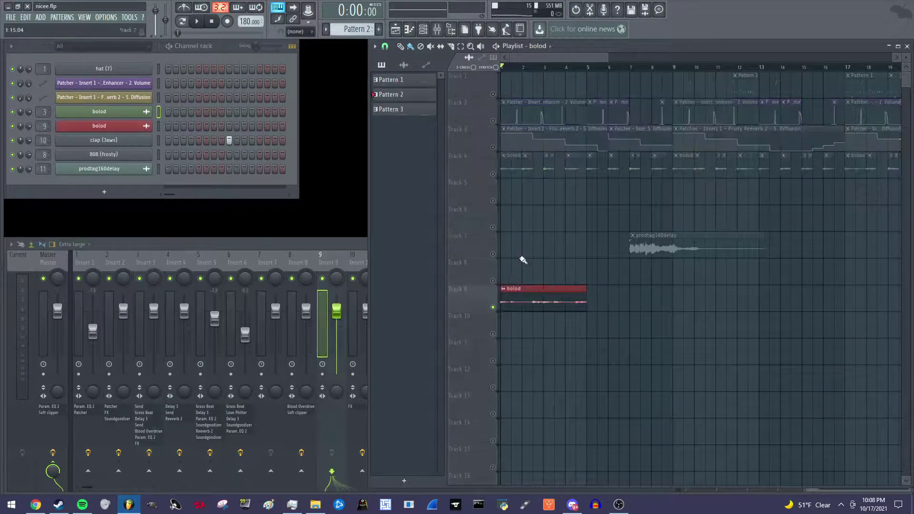
key(space)
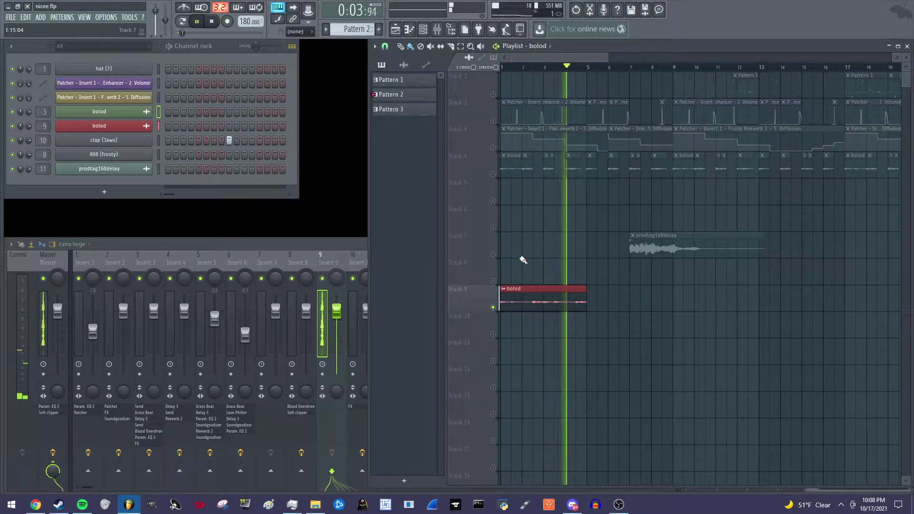
key(space)
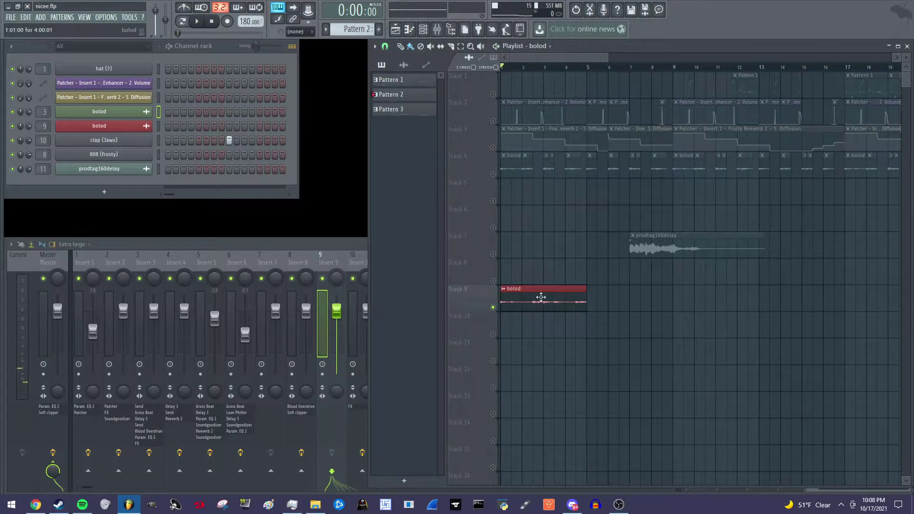
Delete the red duplicate bolod channel from the channel rack
right_click(127, 127)
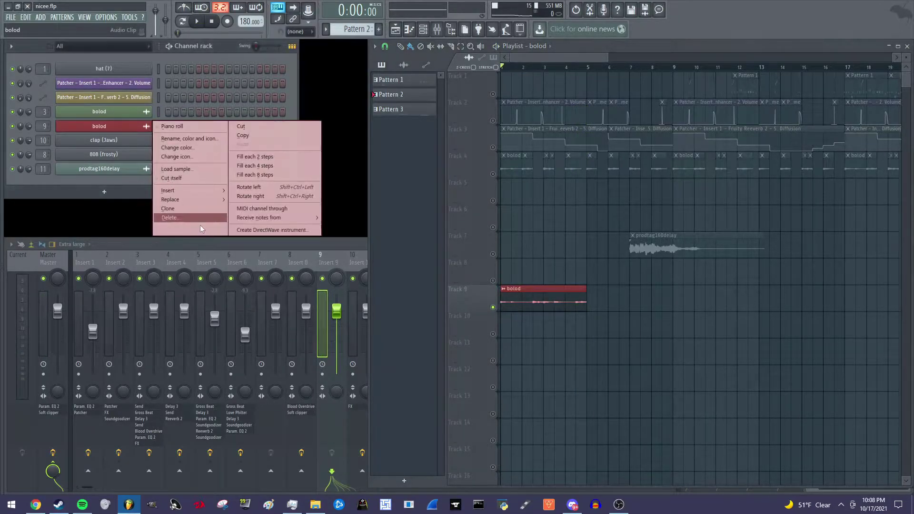
click(192, 214)
click(505, 278)
Solo playlist track 4, mute mixer inserts 4, 5 and 6, and play the chopped bolod clips through Insert 3
click(493, 174)
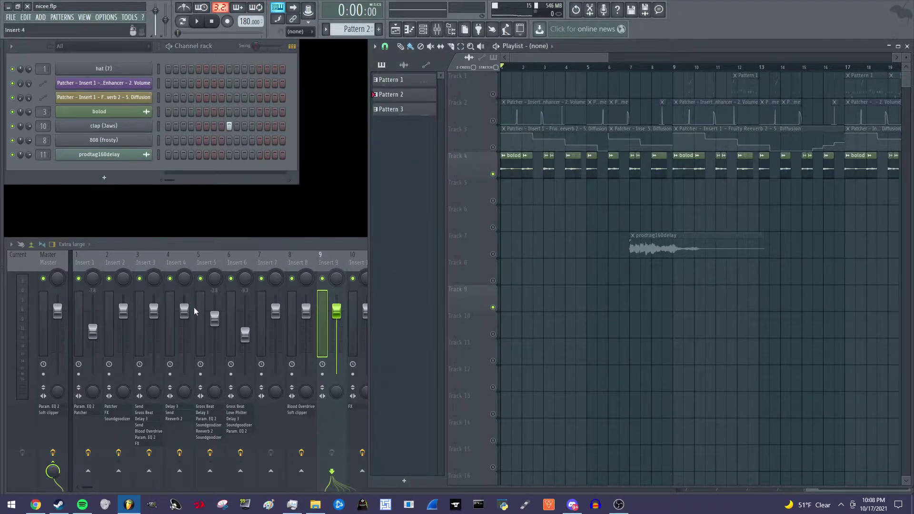
click(136, 255)
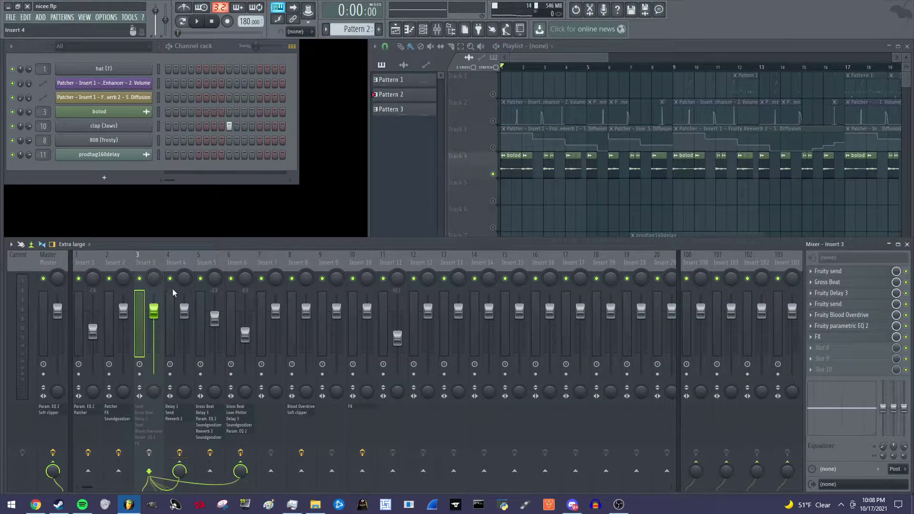
key(space)
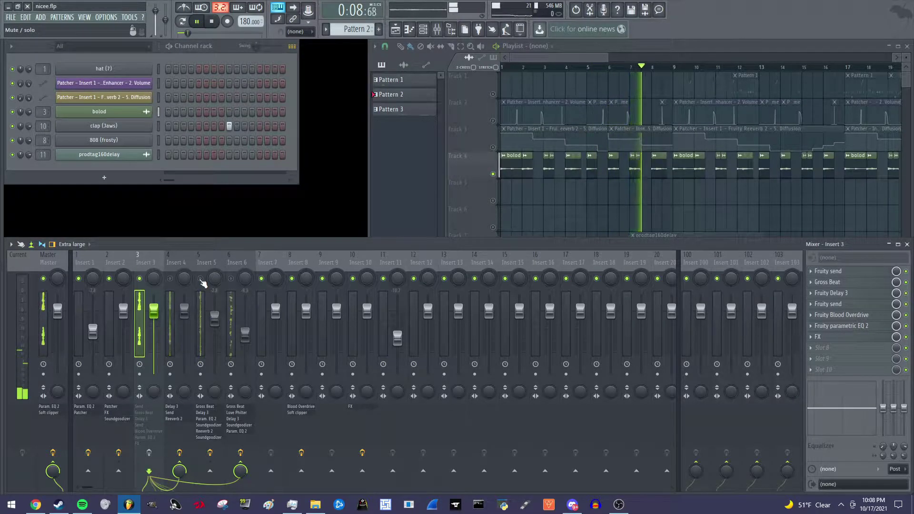
key(space)
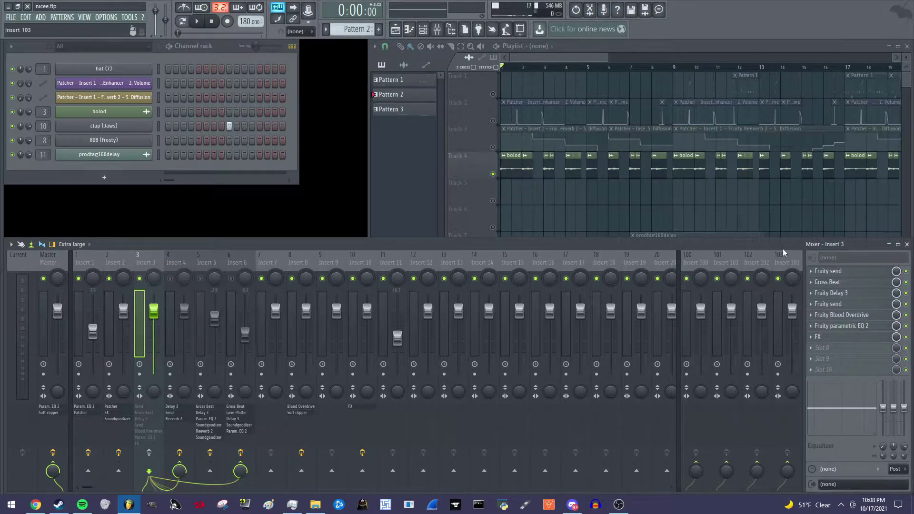
Examine the first Fruity send on mixer Insert 3 alongside inserts 7, 4 and 2
click(855, 272)
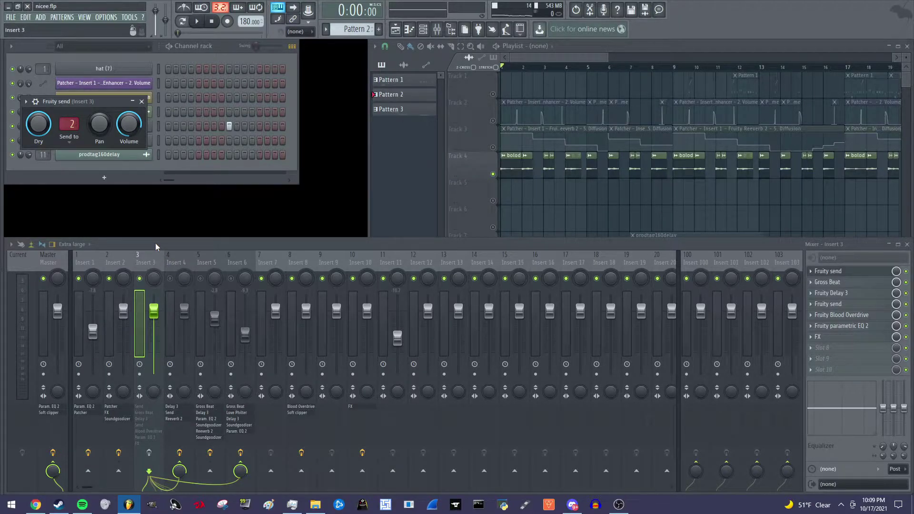
click(268, 256)
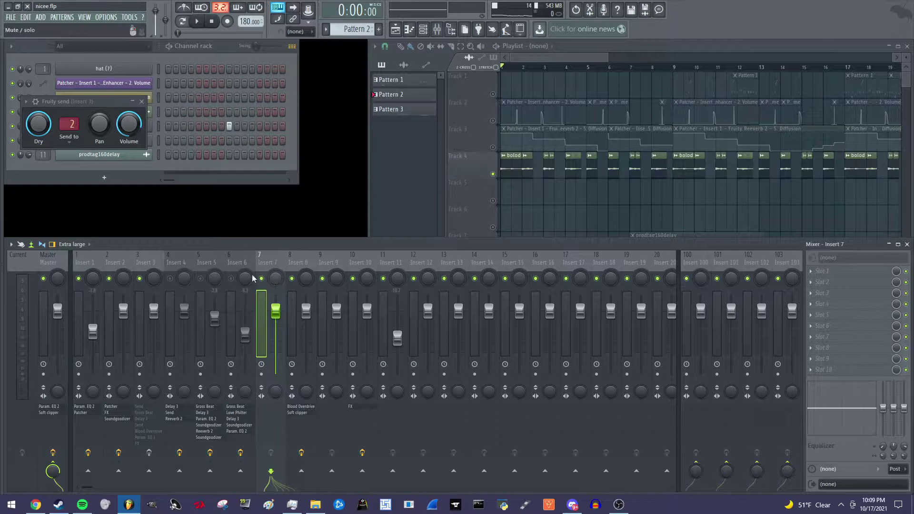
click(174, 264)
click(154, 261)
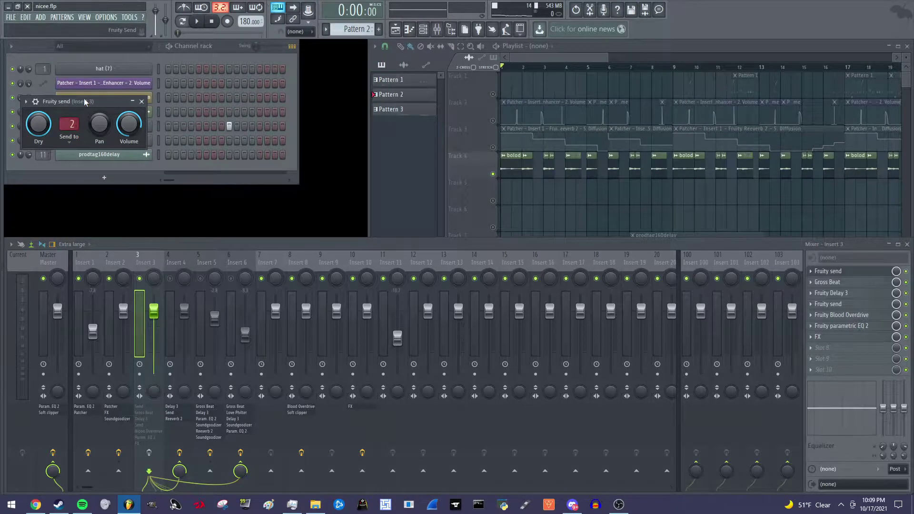
click(117, 258)
click(139, 257)
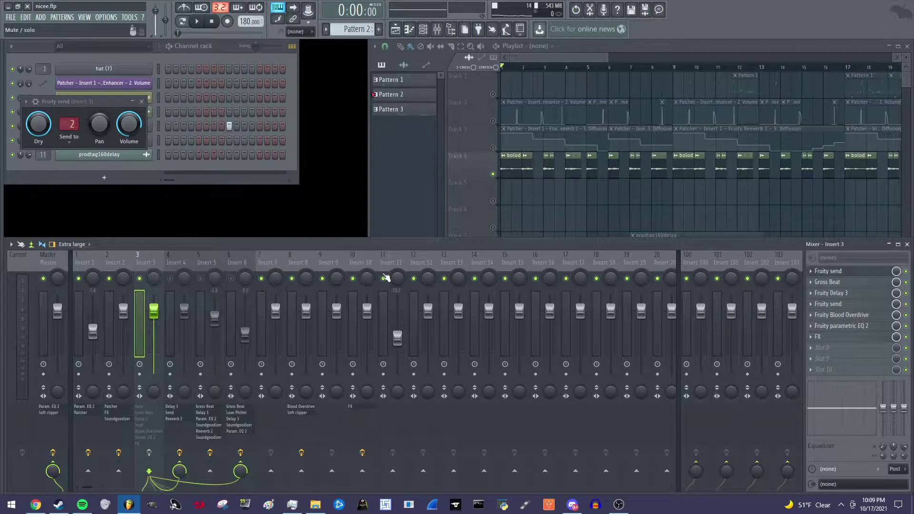
Check the destination options of Insert 3's first Fruity send and view Insert 4's effect chain
click(69, 138)
click(82, 178)
click(187, 254)
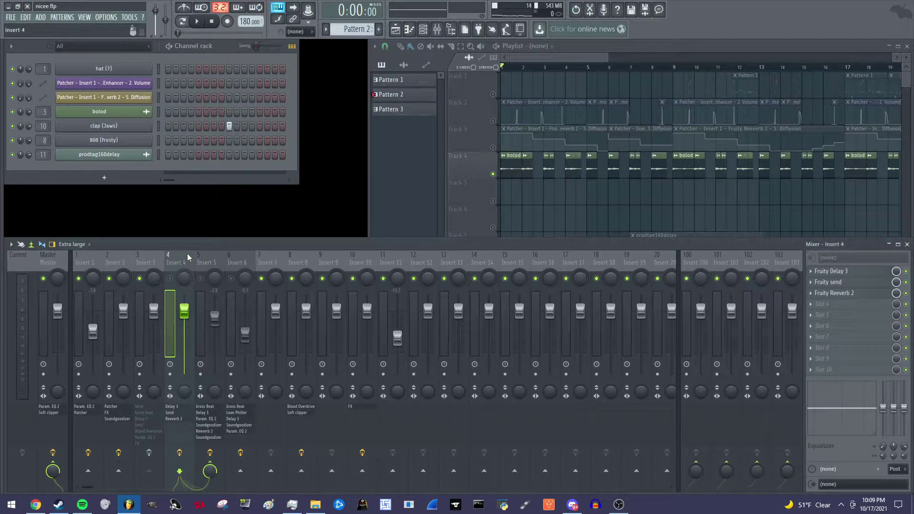
click(163, 266)
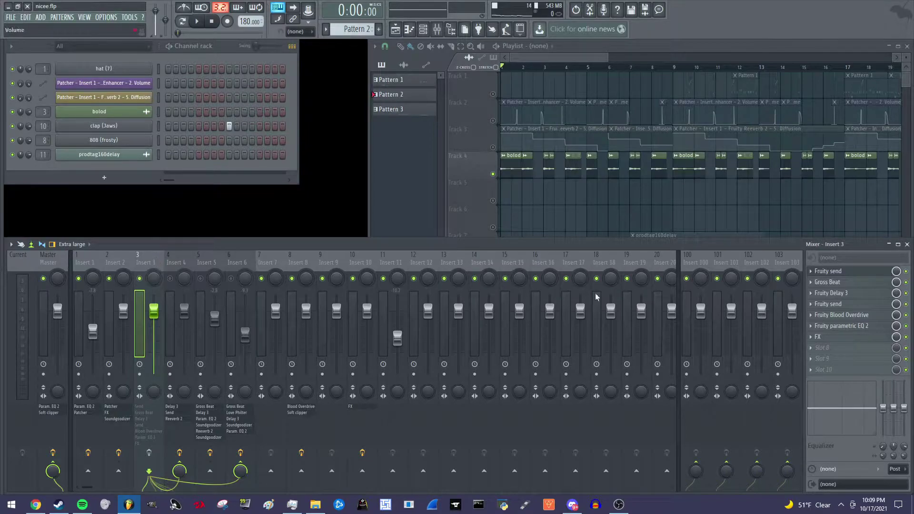
Inspect the Gross Beat volume envelope and the Fruity Delay 3 settings on Insert 3
click(828, 283)
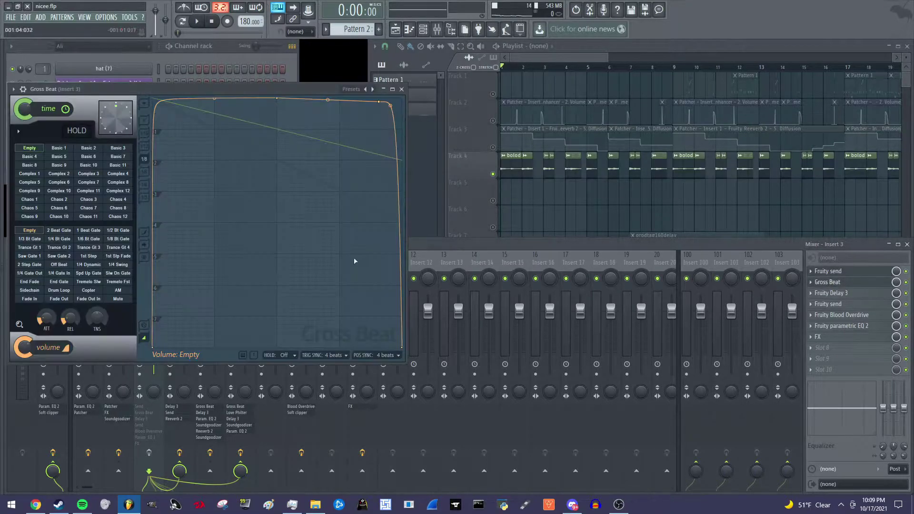
click(402, 90)
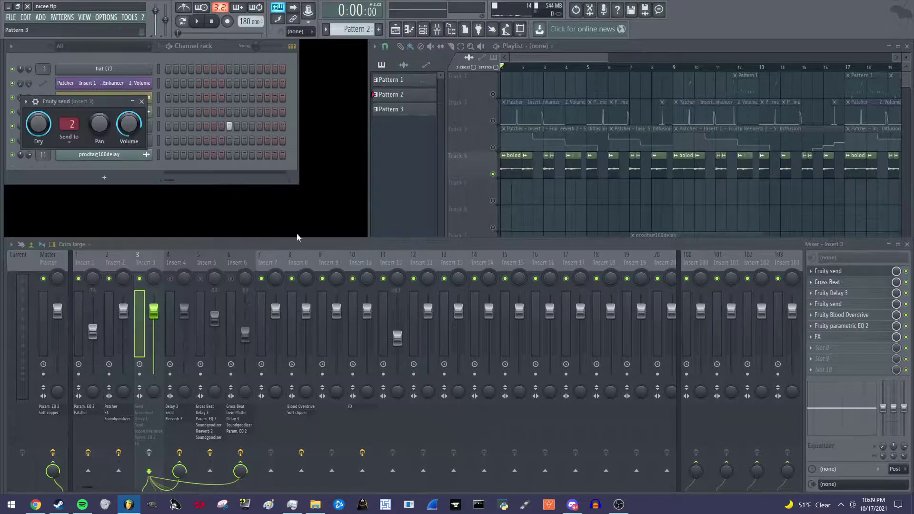
click(144, 420)
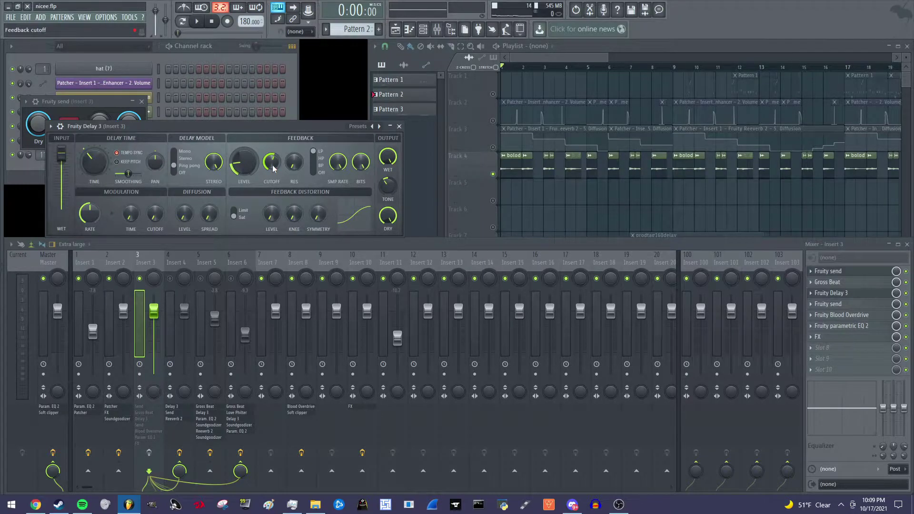
click(399, 126)
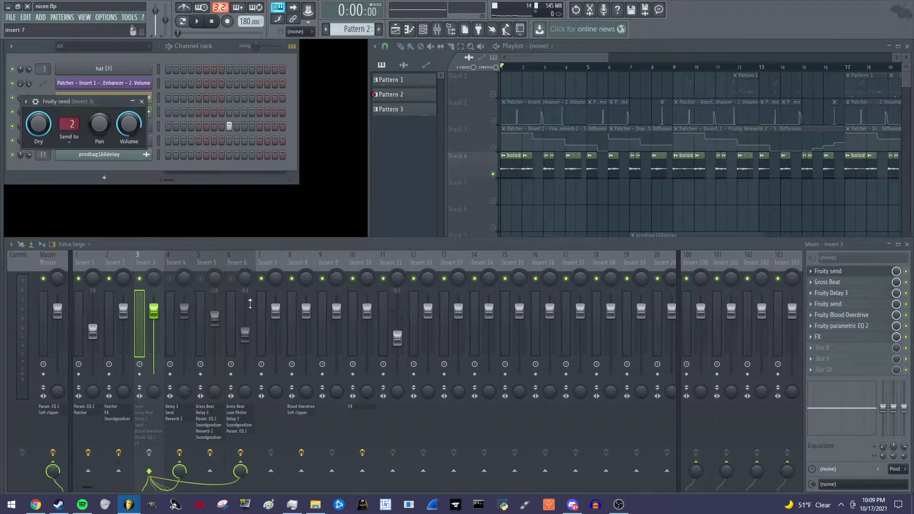
Inspect the second Fruity send on Insert 3 and the effect chain of Insert 5
click(140, 423)
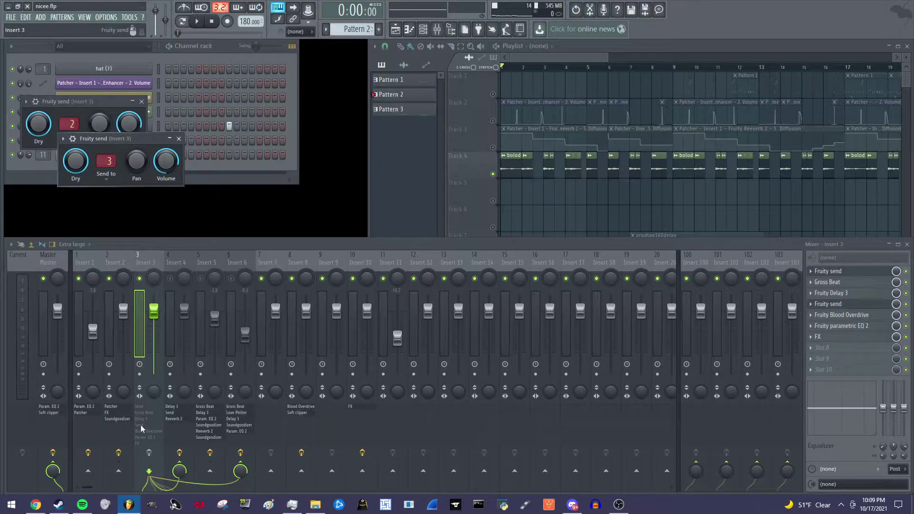
click(213, 259)
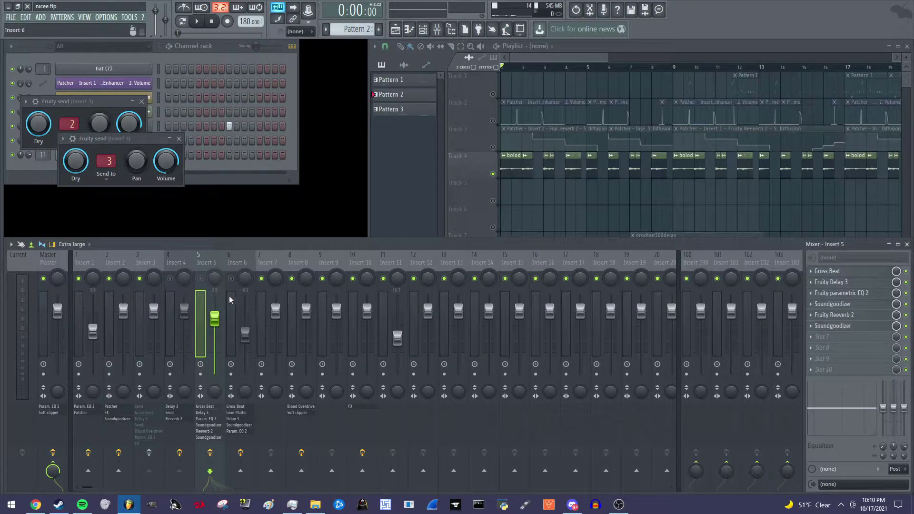
click(156, 262)
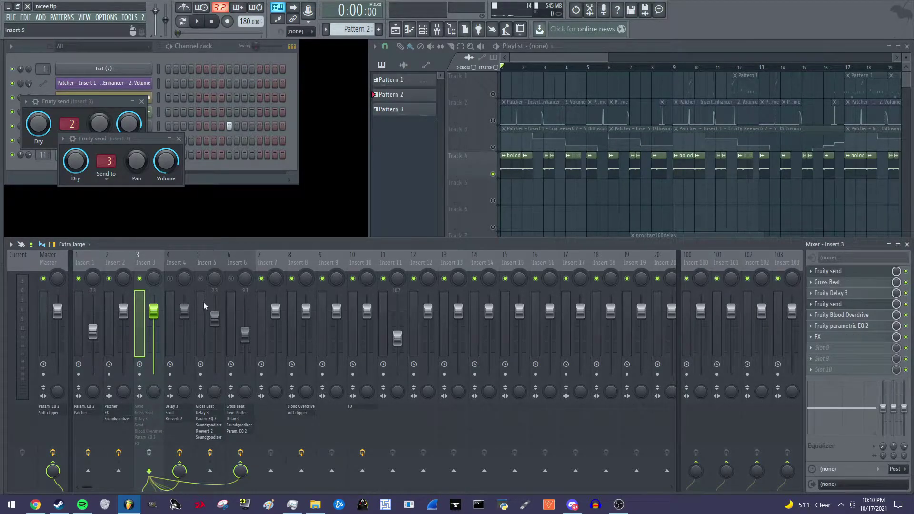
Inspect Fruity Blood Overdrive and Fruity parametric EQ 2 on Insert 3, and locate Fruity Parametric EQ 2 in the plugin picker
click(143, 431)
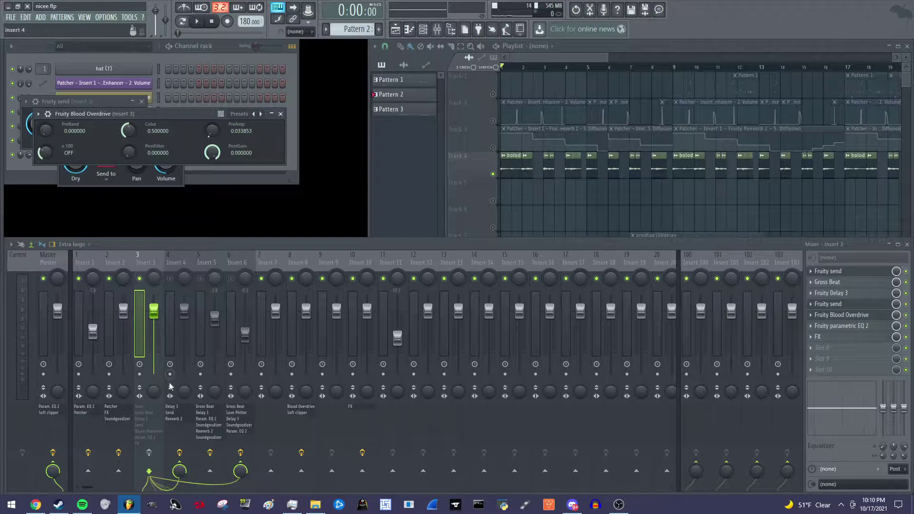
click(152, 439)
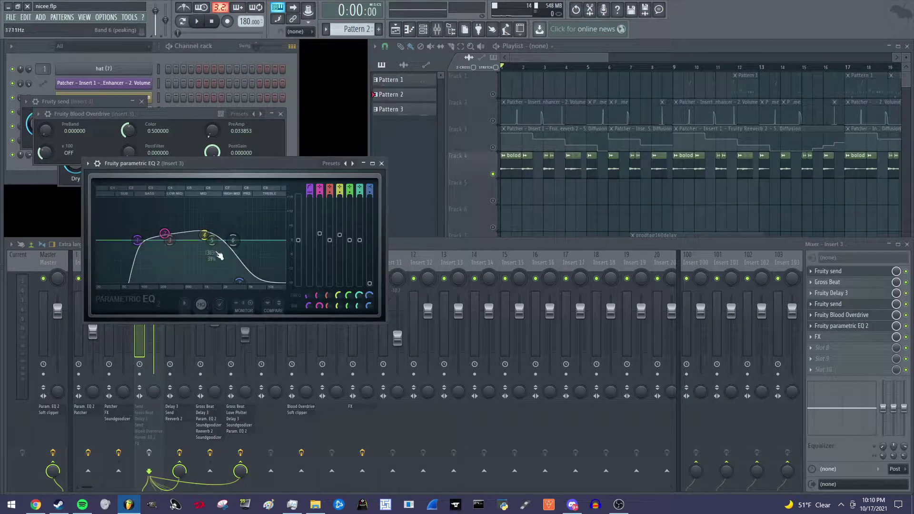
click(381, 164)
key(F8)
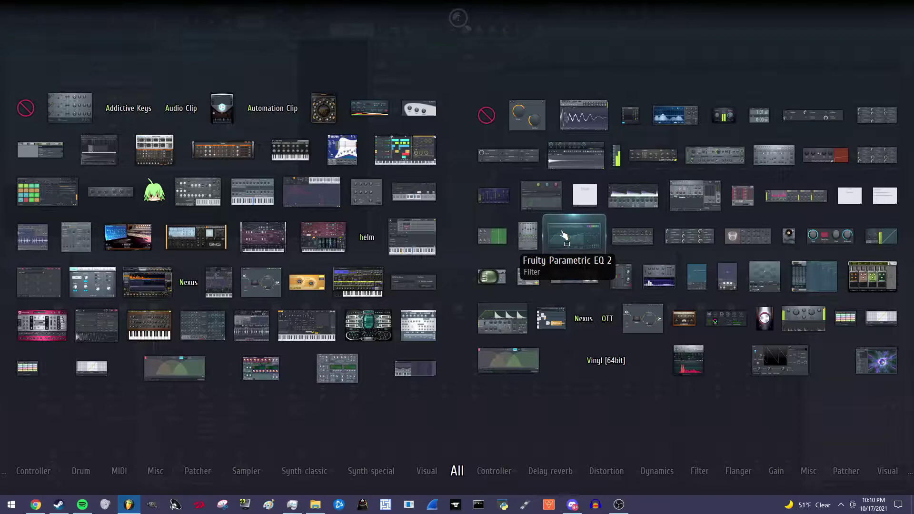
click(461, 236)
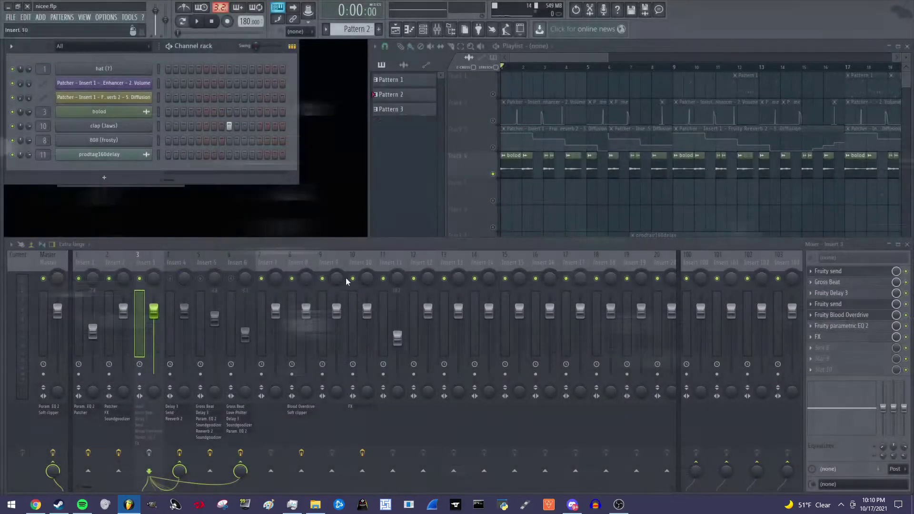
Inspect the FX Effector and Fruity send settings on Insert 3 and listen to the processed bolod sample
click(148, 448)
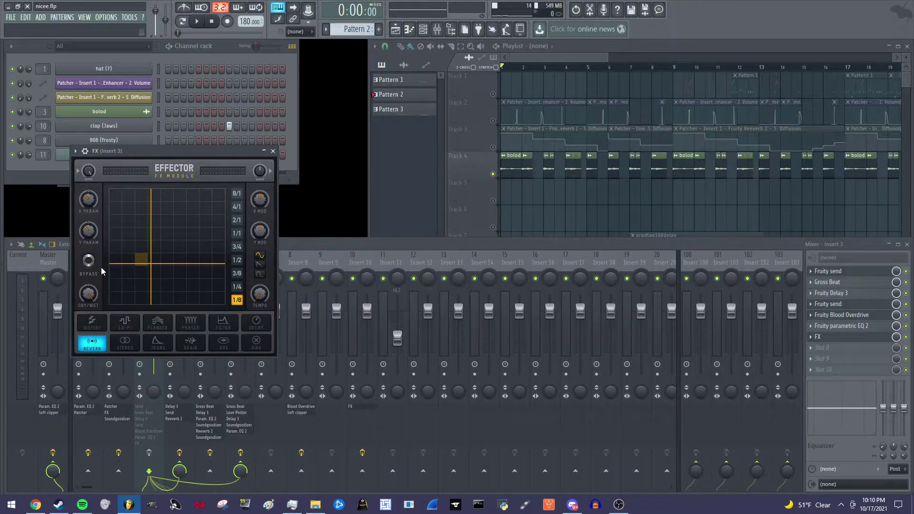
click(272, 151)
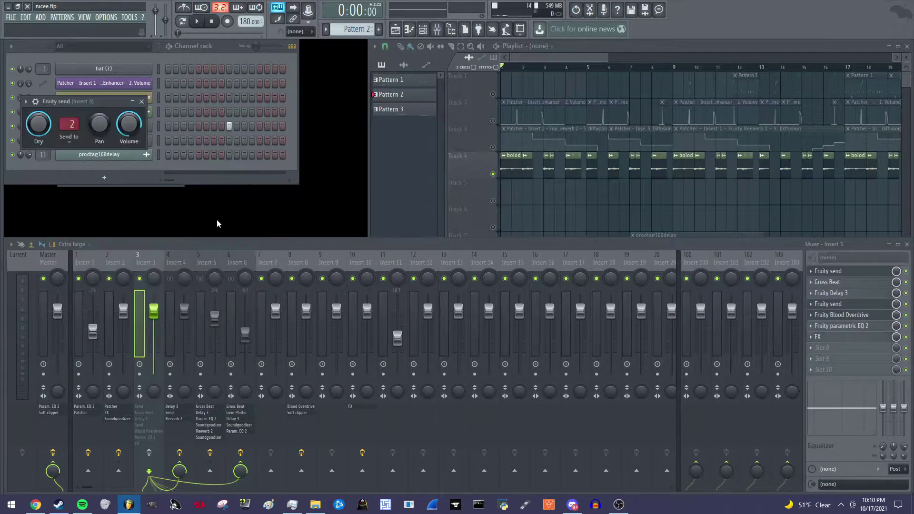
click(142, 101)
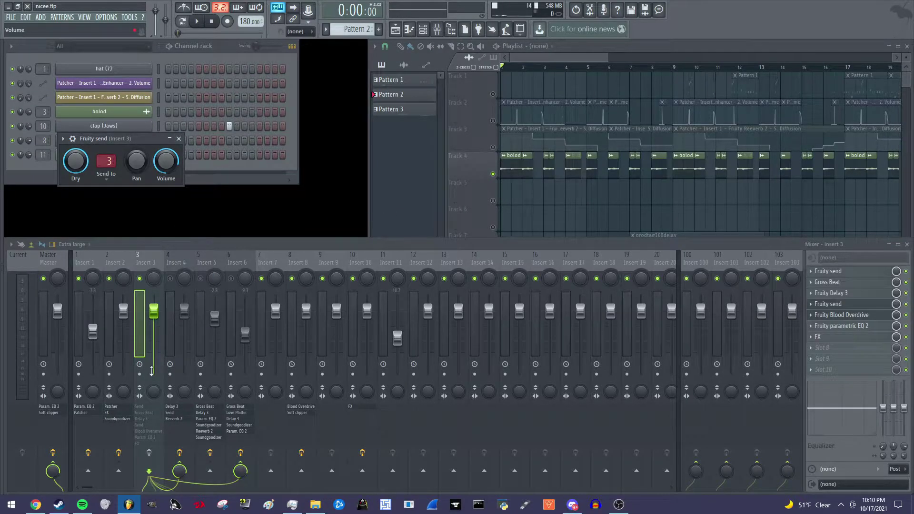
key(space)
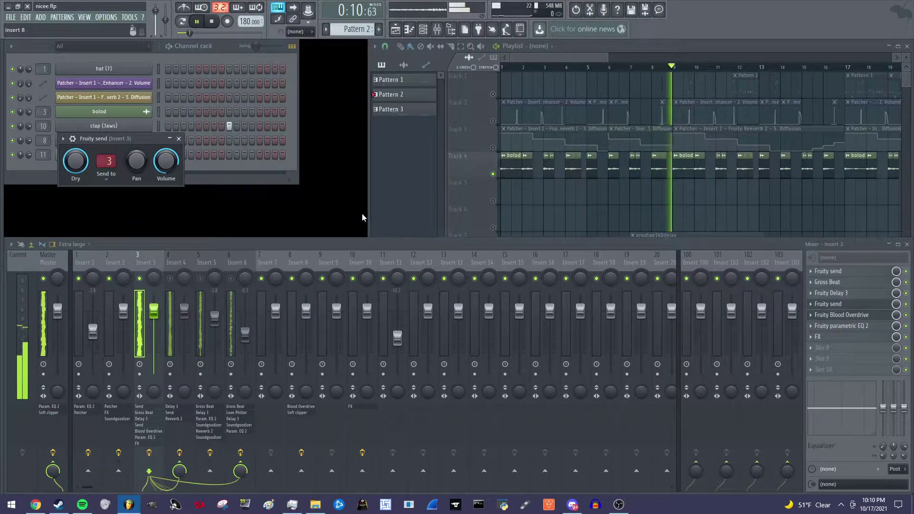
key(space)
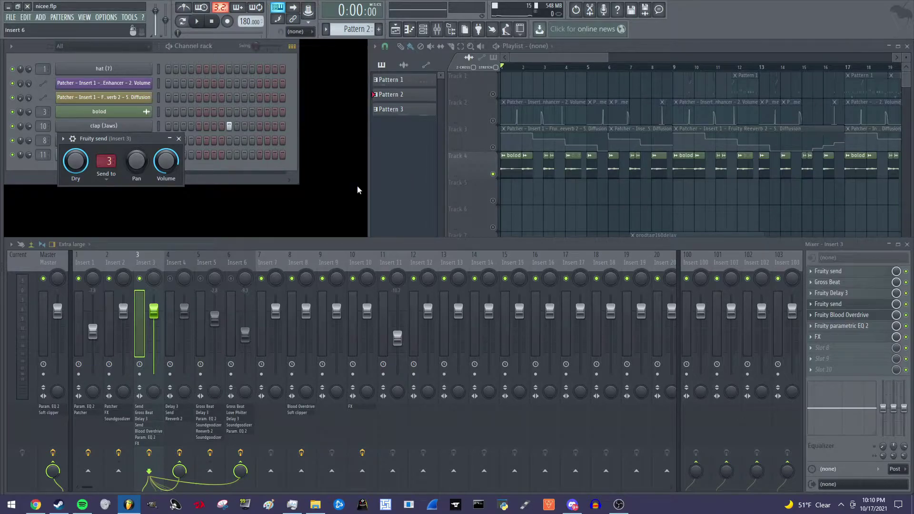
Recheck Fruity Blood Overdrive on Insert 3 and compare the effect chains of Insert 3 and Insert 4
click(177, 263)
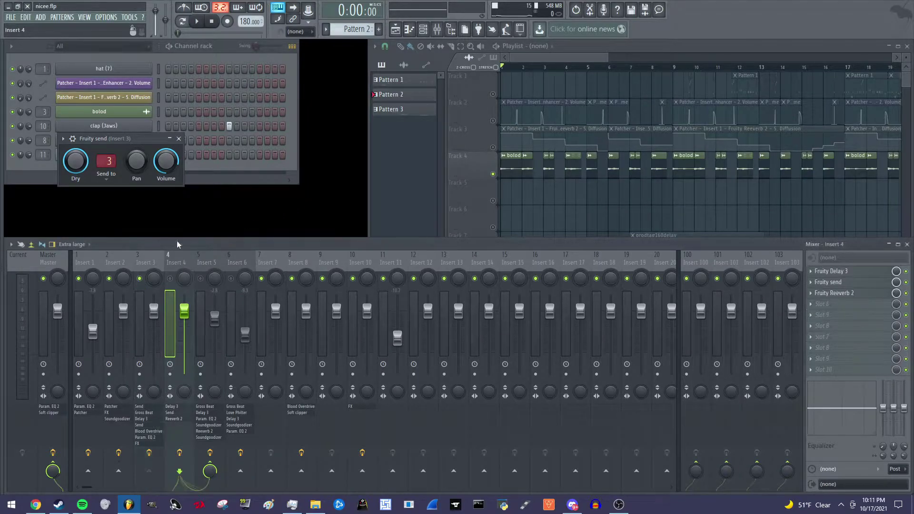
click(157, 290)
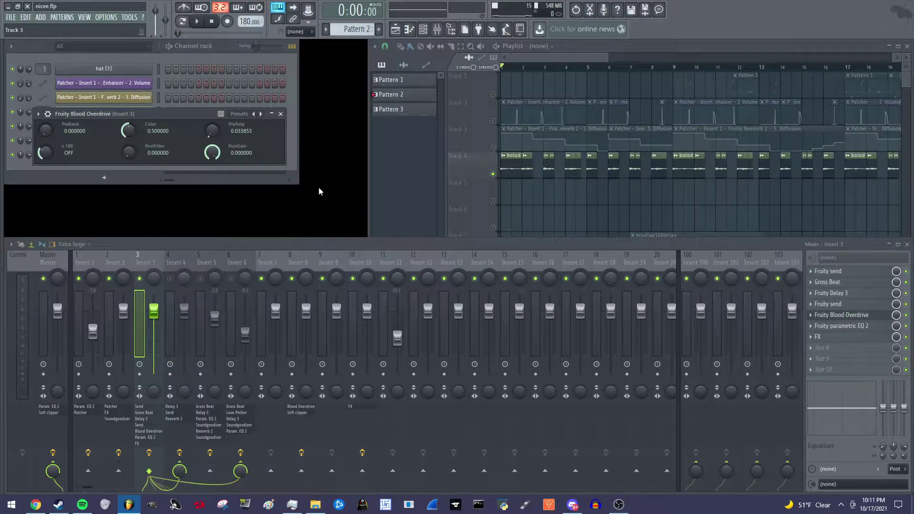
click(280, 114)
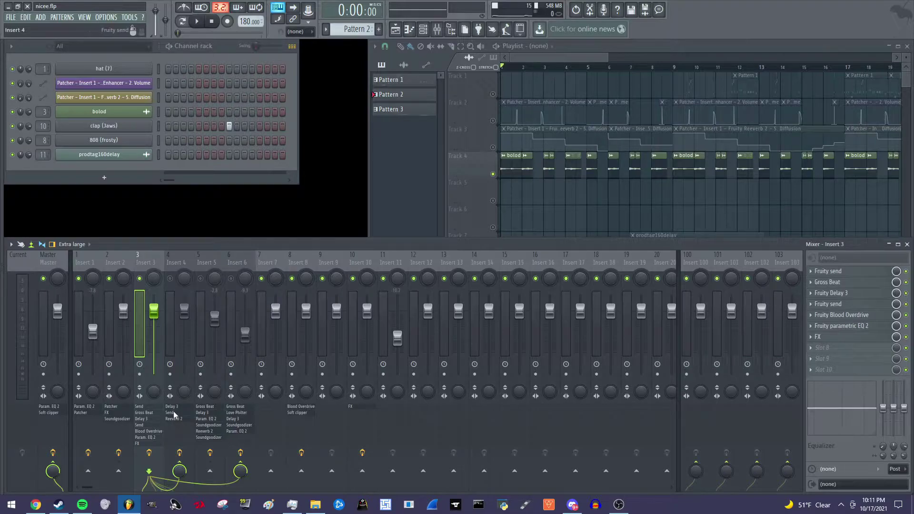
click(181, 258)
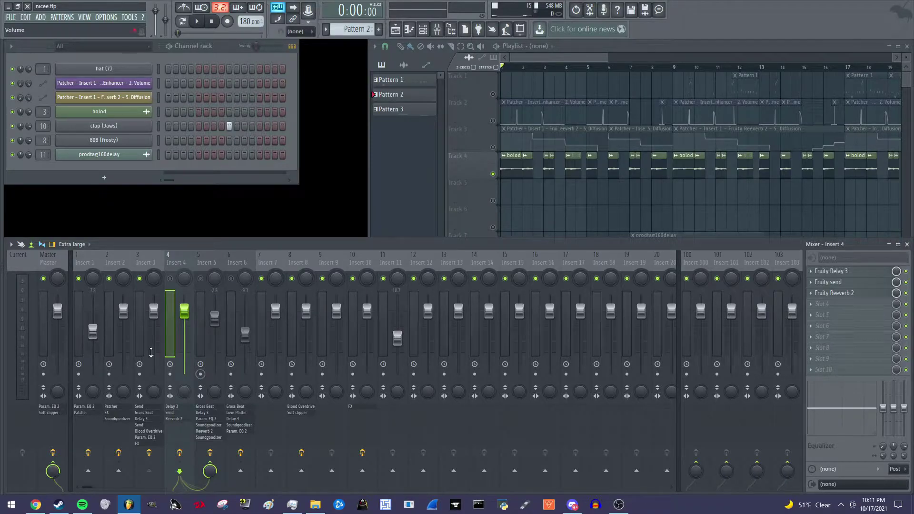
click(153, 261)
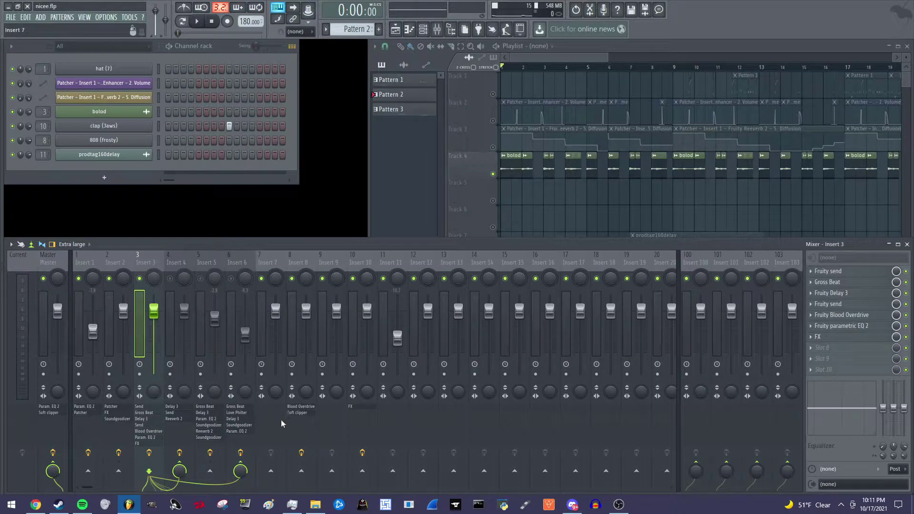
Inspect the Fruity Delay 3 and Fruity Reeverb 2 settings on Insert 4
click(210, 262)
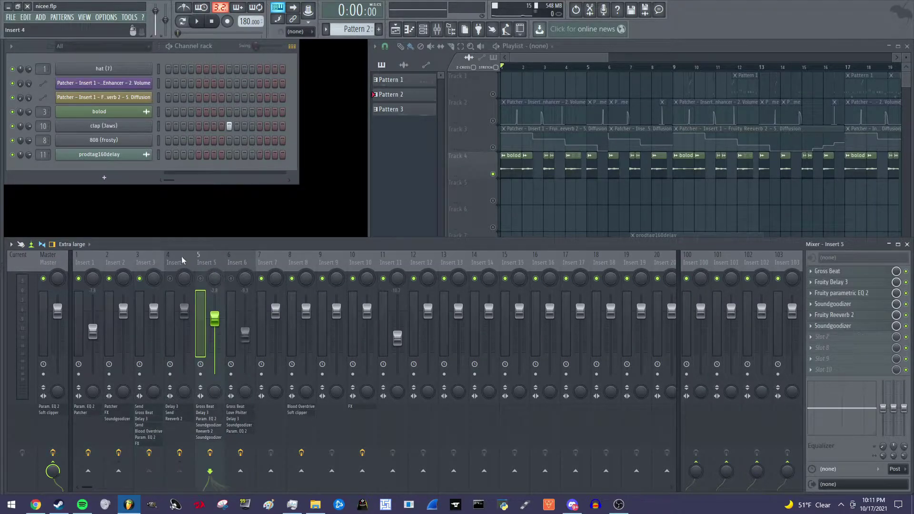
click(183, 260)
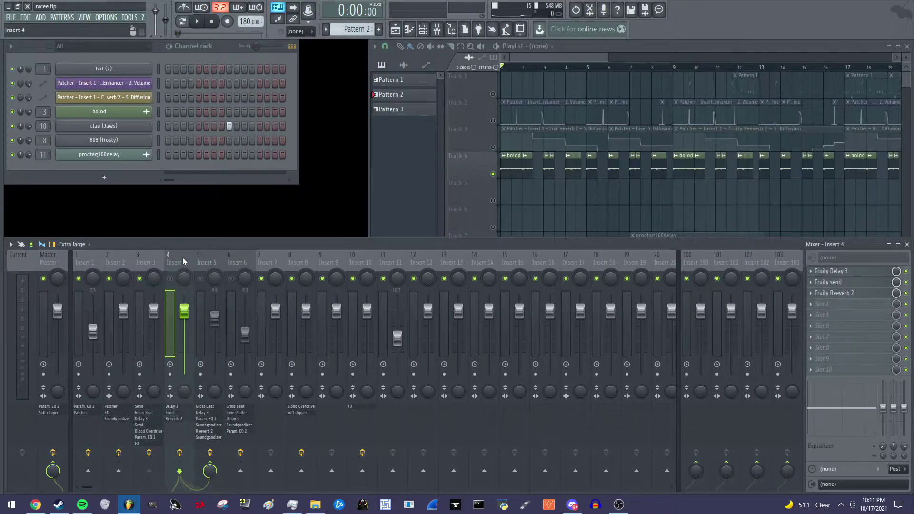
click(179, 408)
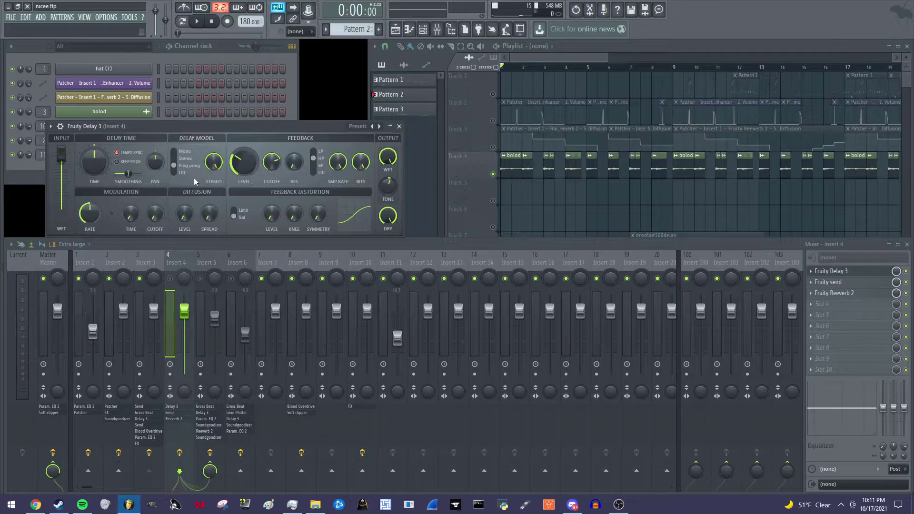
drag(90, 214, 89, 248)
drag(89, 214, 155, 221)
click(400, 126)
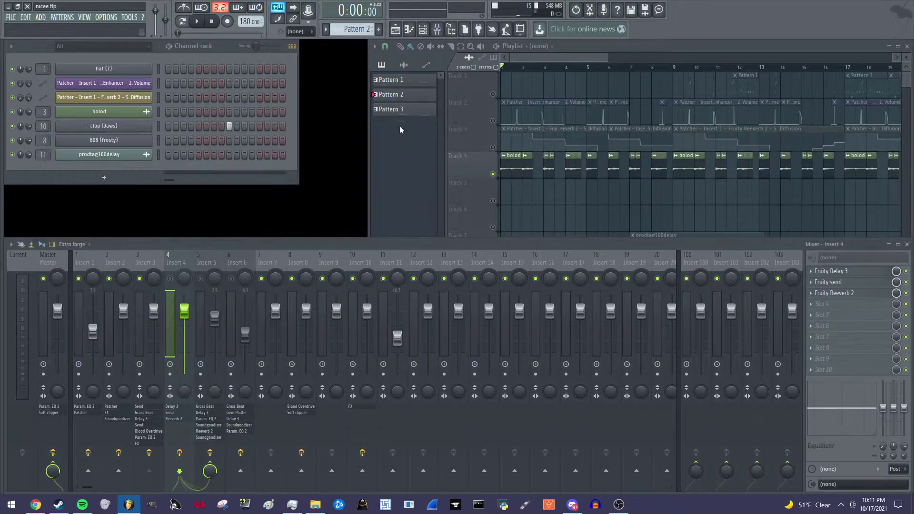
click(181, 419)
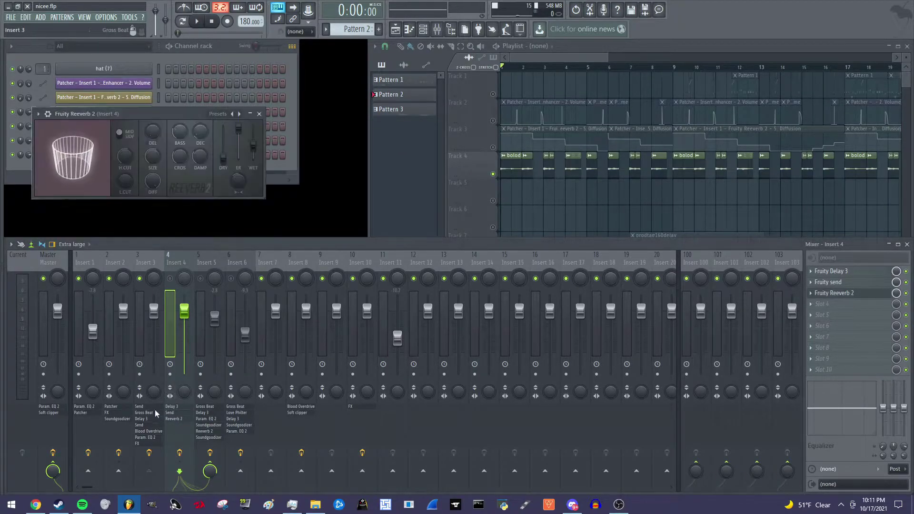
click(262, 116)
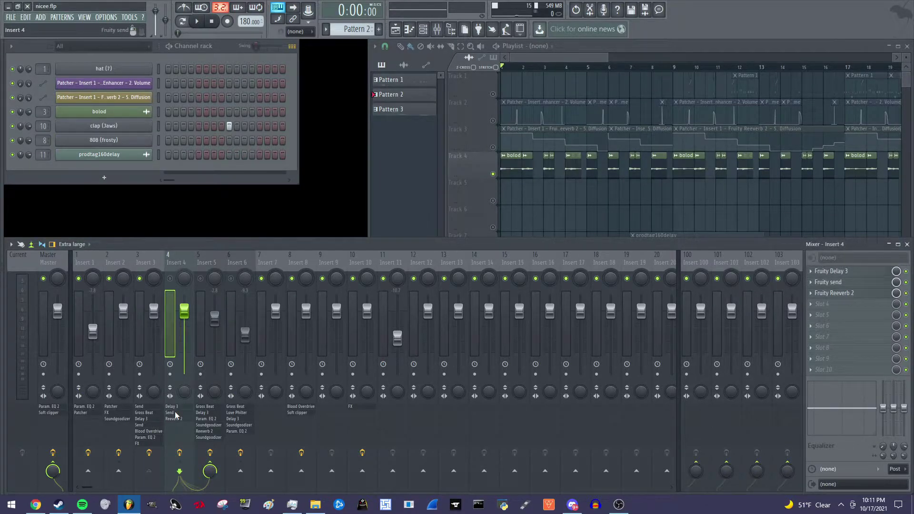
Enable Insert 4 with Insert 3 muted and play the song to hear the Insert 4 send alone
click(207, 262)
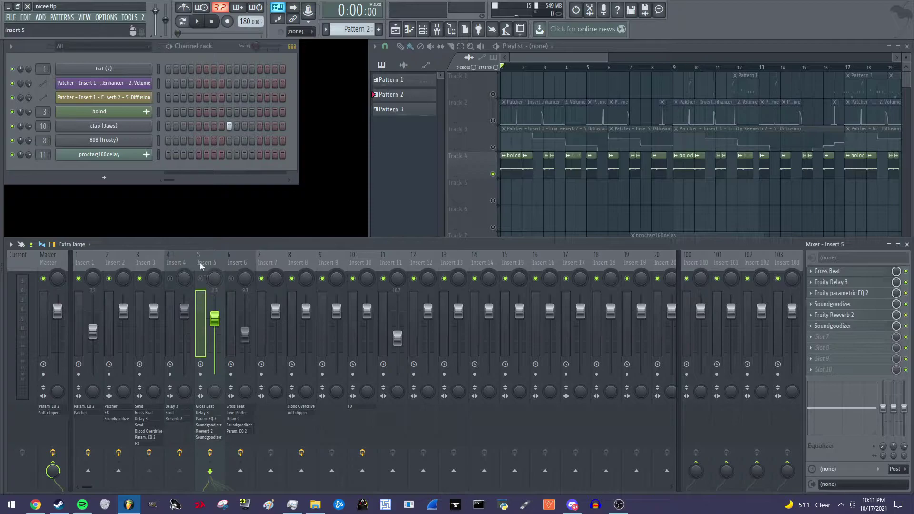
click(172, 279)
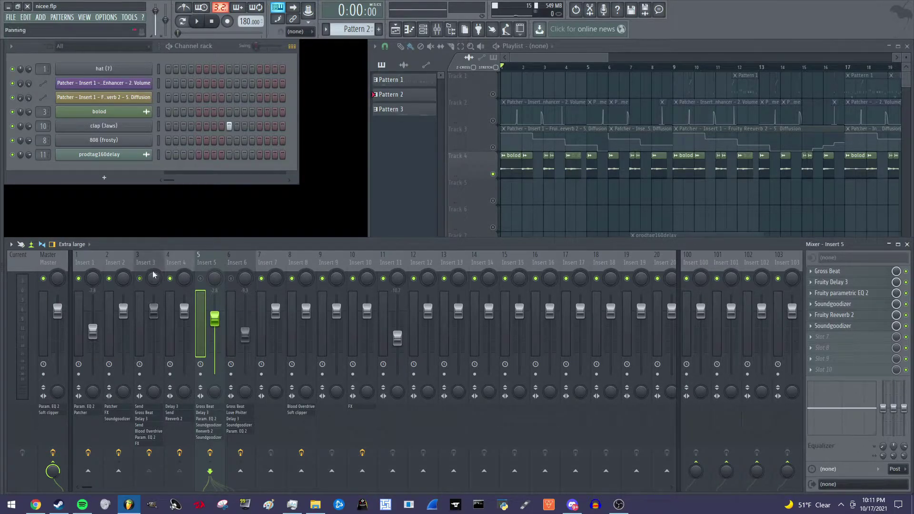
click(382, 187)
key(space)
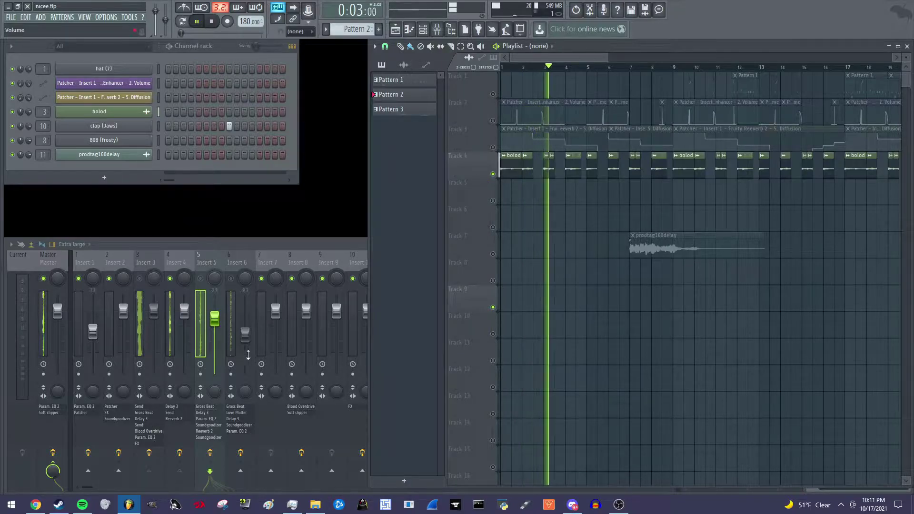
key(space)
Examine the dry and wet levels of Fruity Reeverb 2 on Insert 4
click(175, 419)
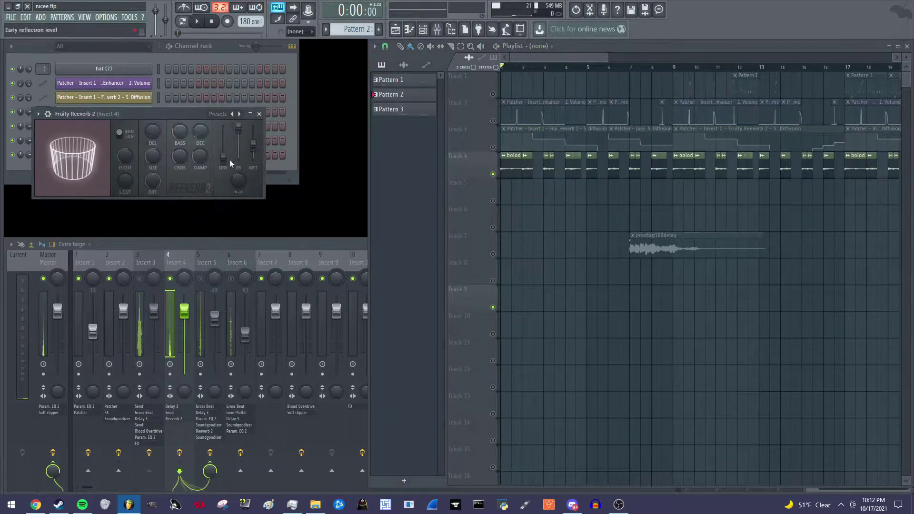
drag(177, 119, 209, 156)
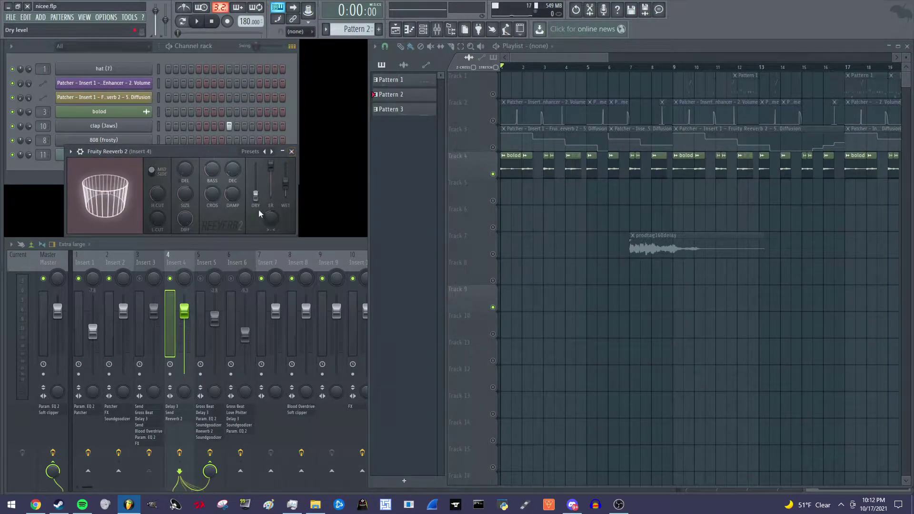
click(291, 151)
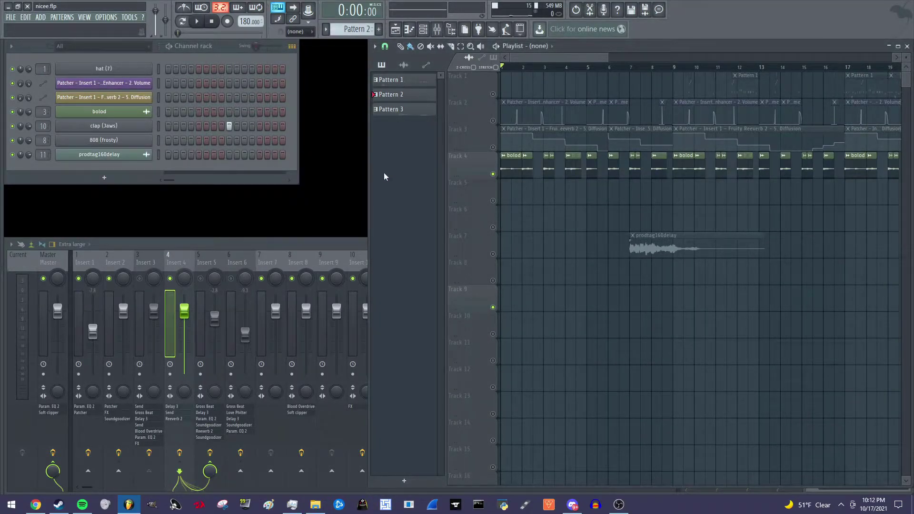
Add a Soundgoodizer to the end of Insert 4's effect chain
click(236, 278)
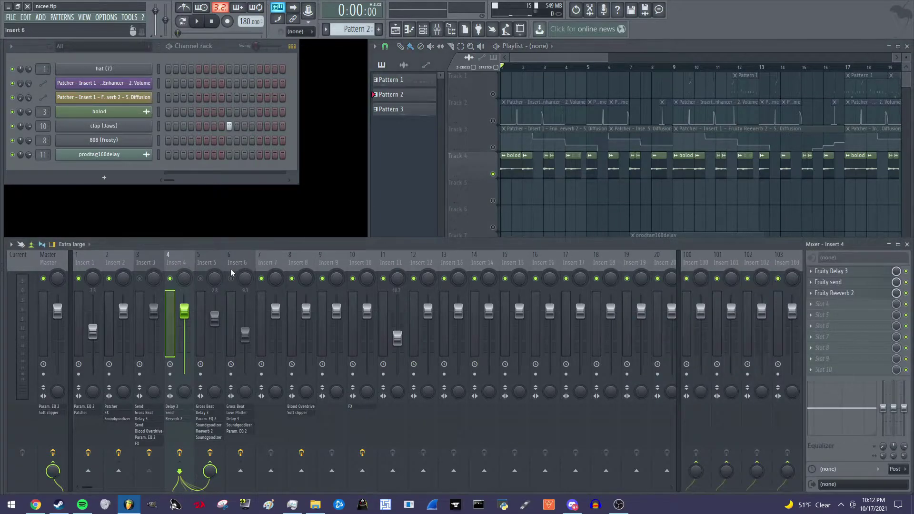
middle_click(212, 228)
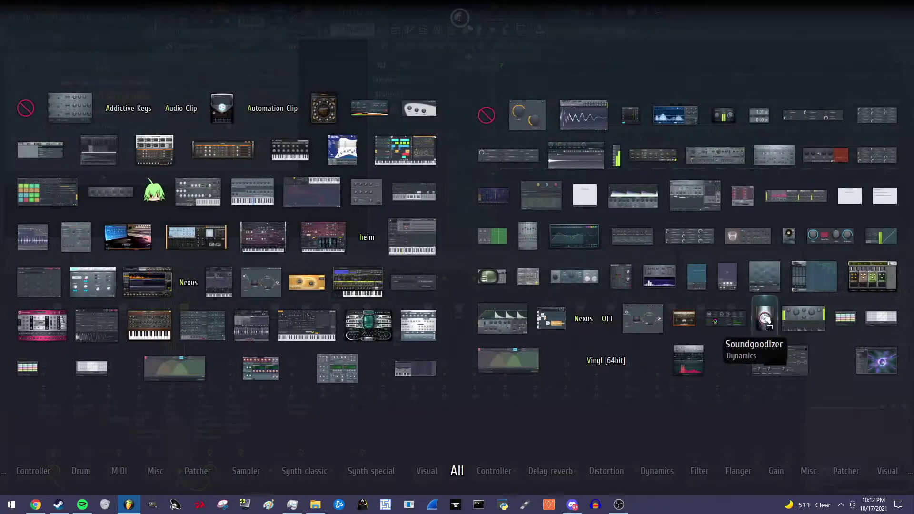
click(766, 316)
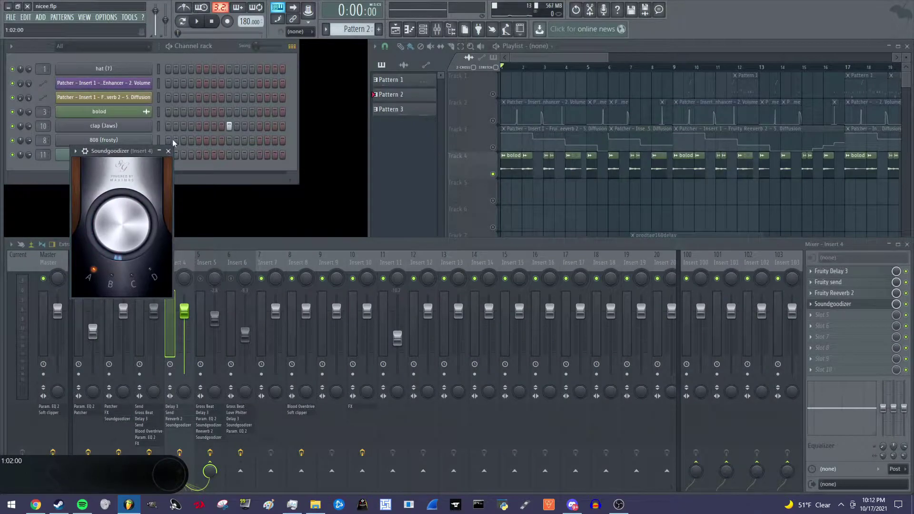
click(169, 151)
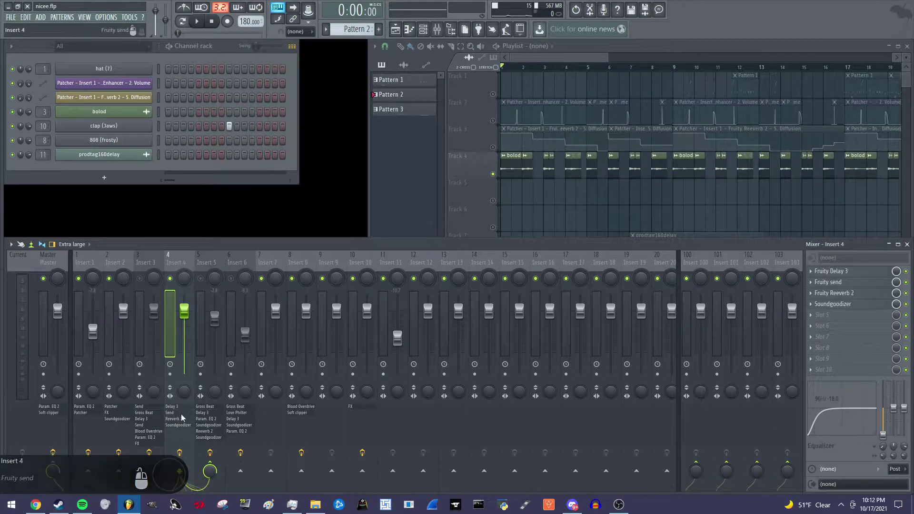
Inspect the Gross Beat volume envelope on Insert 5
click(201, 263)
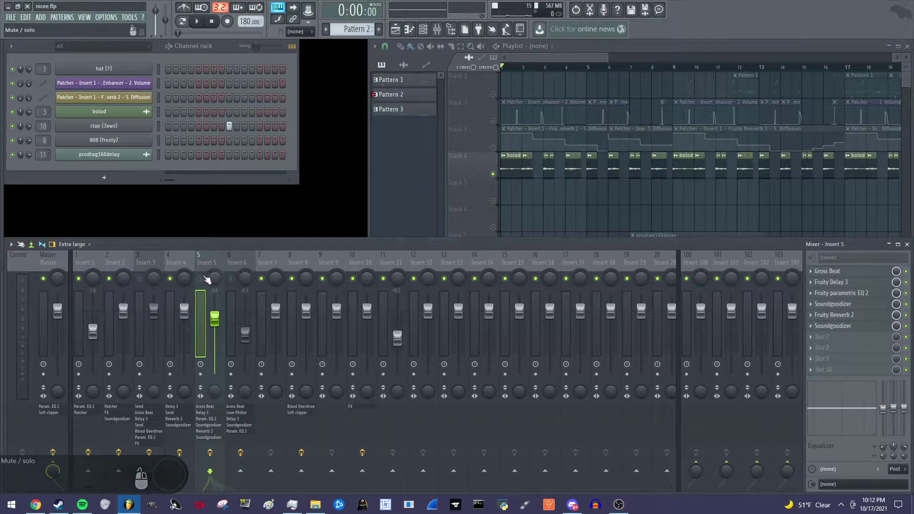
click(206, 407)
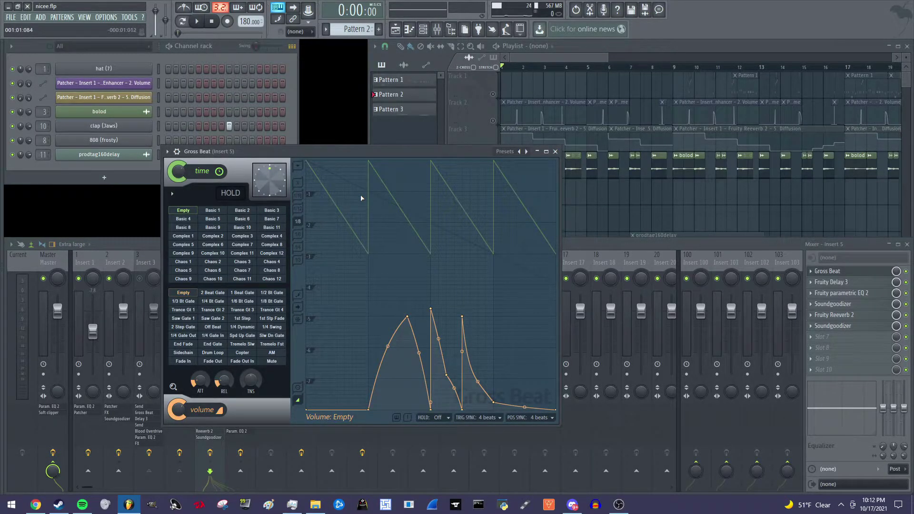
click(556, 152)
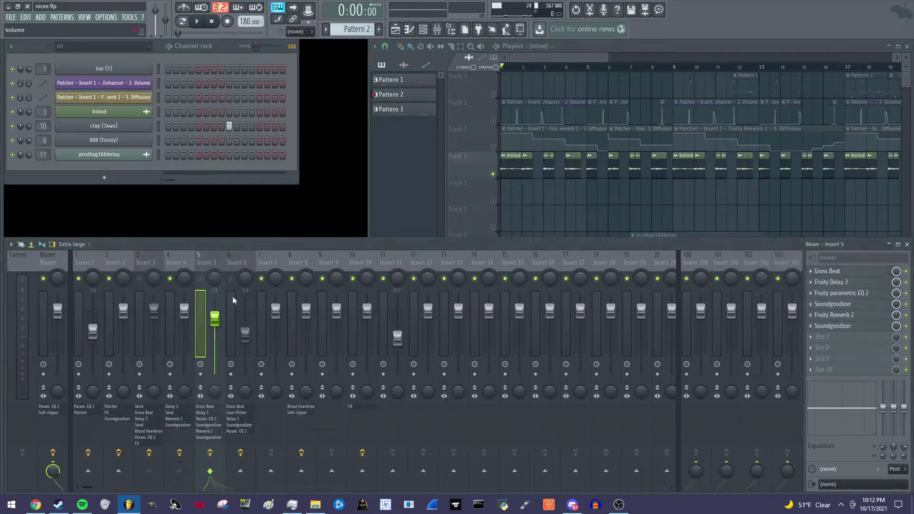
Mute Insert 4, enable Insert 5 and play the song to hear the Insert 5 send alone
click(170, 279)
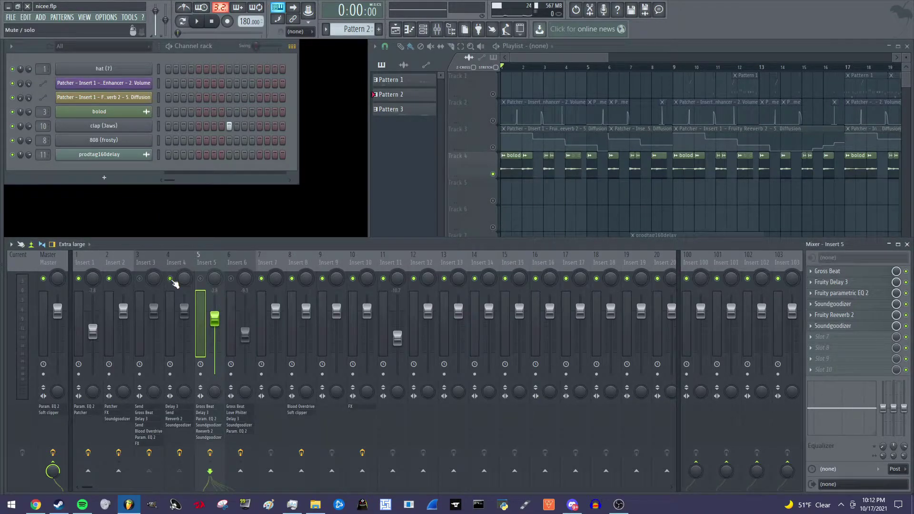
click(201, 278)
key(space)
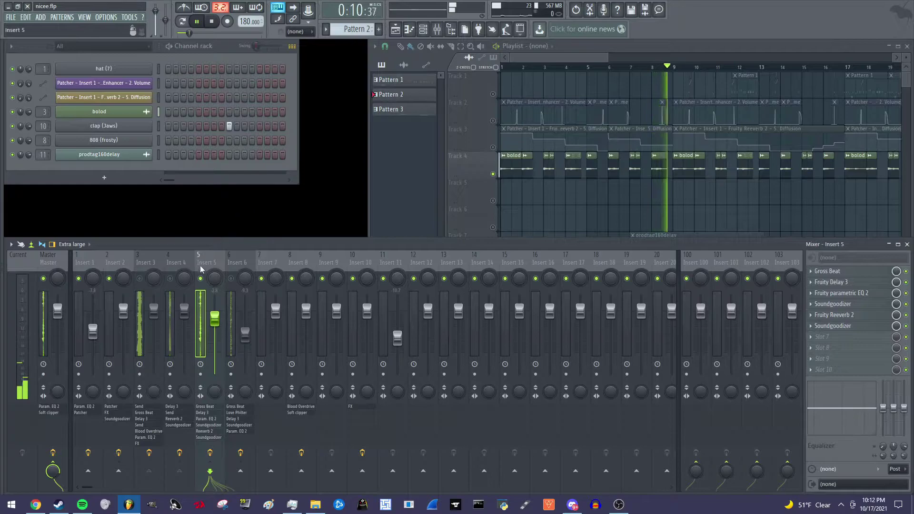
key(space)
Save the project and mute Insert 5
key(ctrl+s)
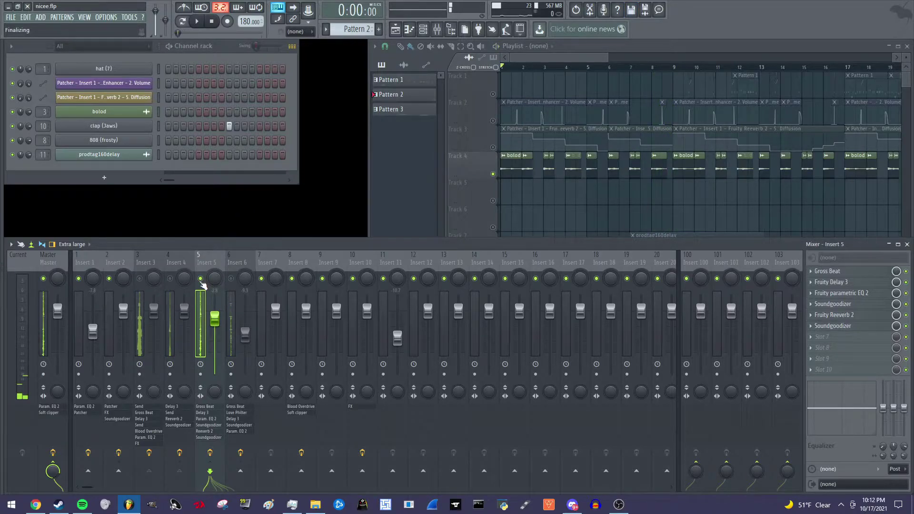
click(201, 279)
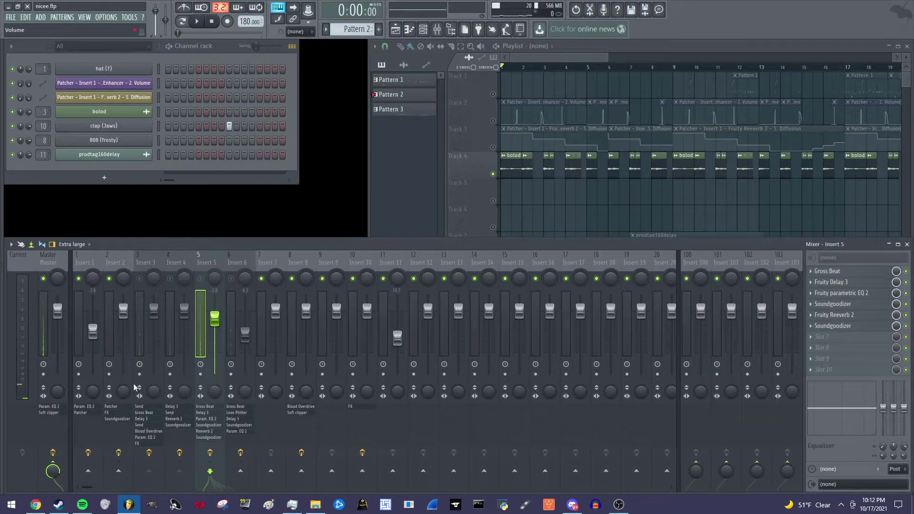
View the effect chain of Insert 3 followed by that of Insert 4
click(156, 261)
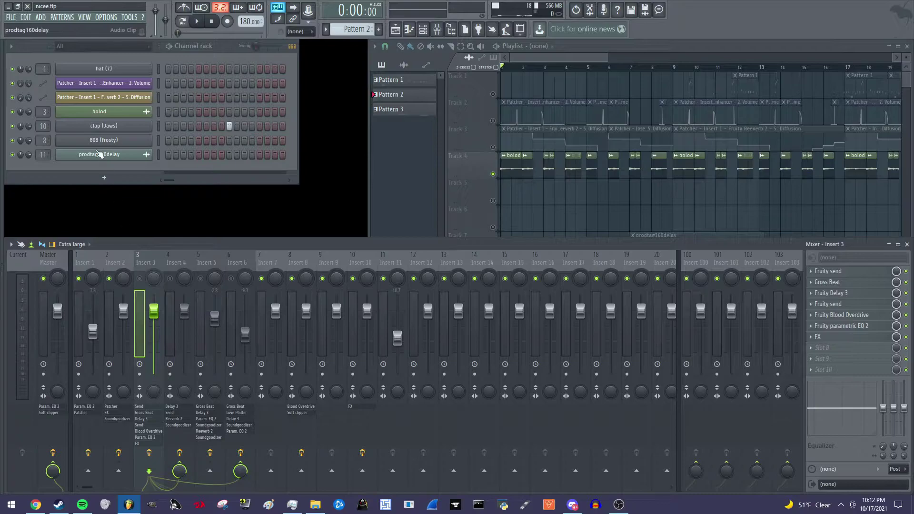
click(180, 262)
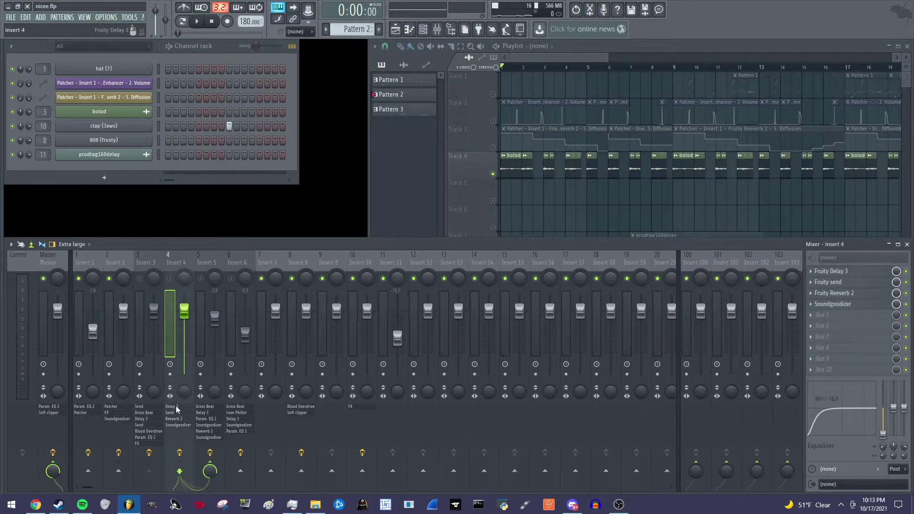
Examine the Gross Beat volume envelope and the Fruity Delay 3 settings on Insert 5
click(211, 413)
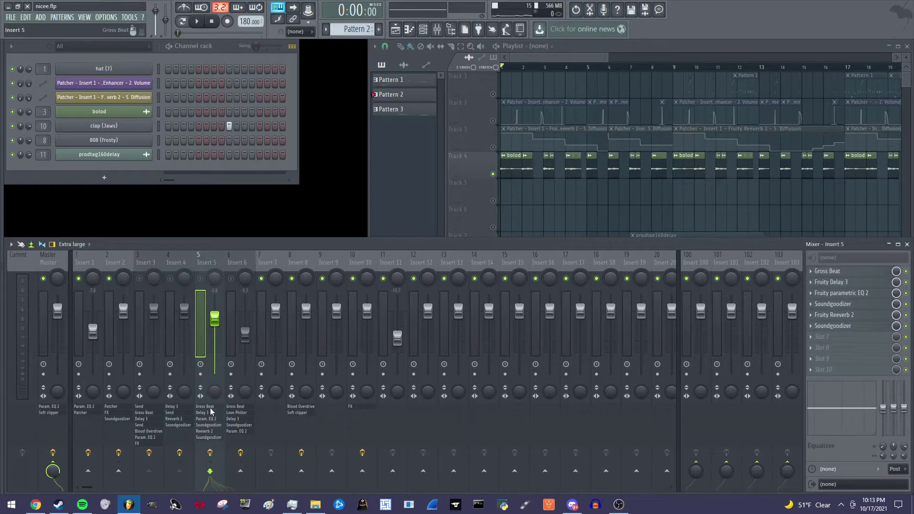
click(211, 412)
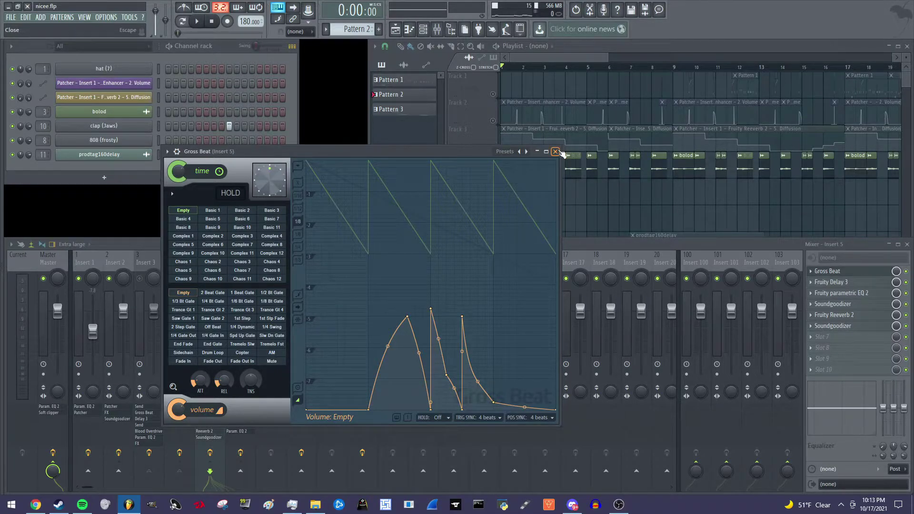
click(555, 152)
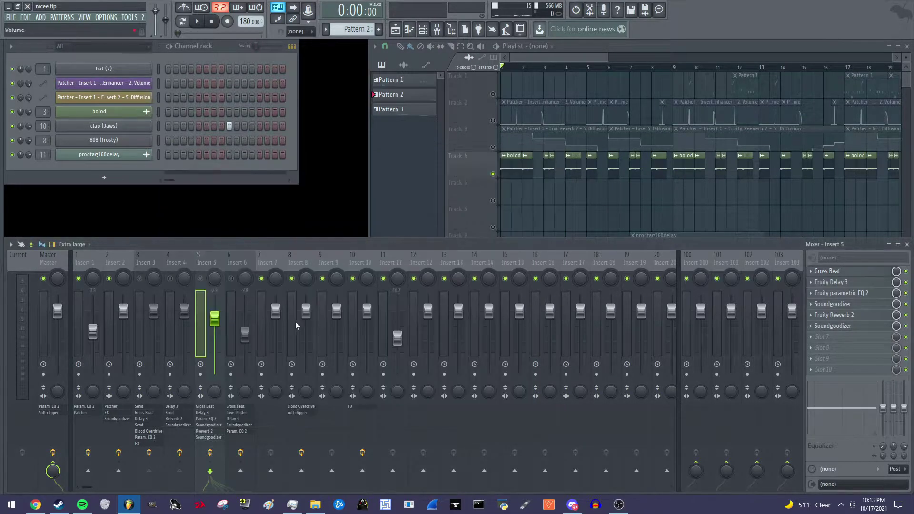
click(211, 414)
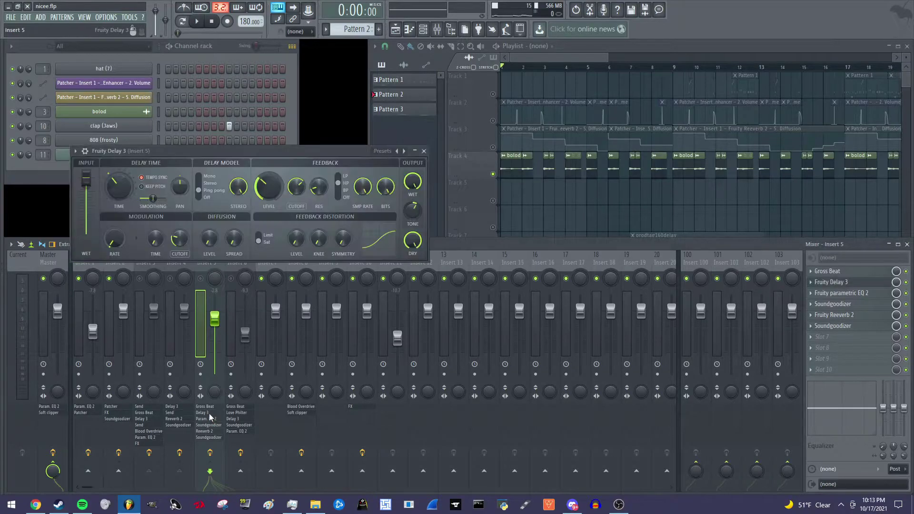
click(424, 151)
click(217, 407)
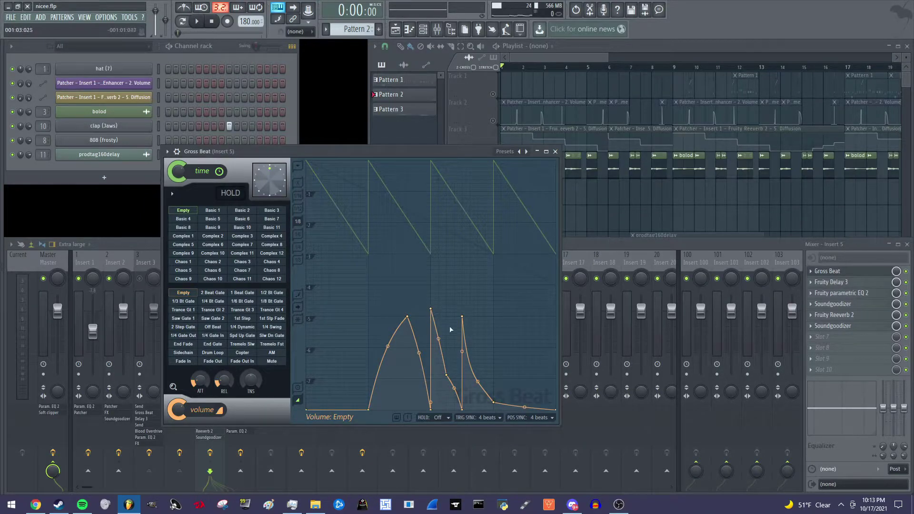
click(555, 151)
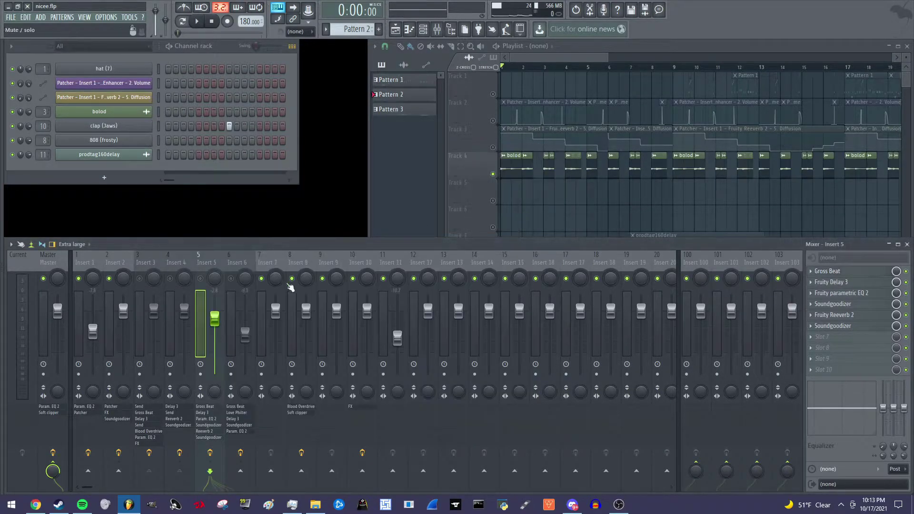
Examine the settings of Insert 5's Fruity parametric EQ 2, Fruity Reeverb 2 and both Soundgoodizers
click(210, 419)
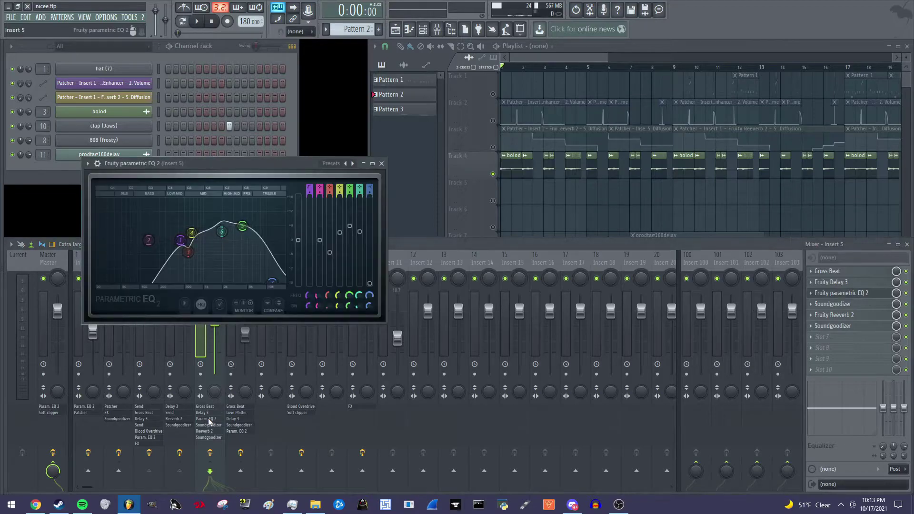
click(382, 164)
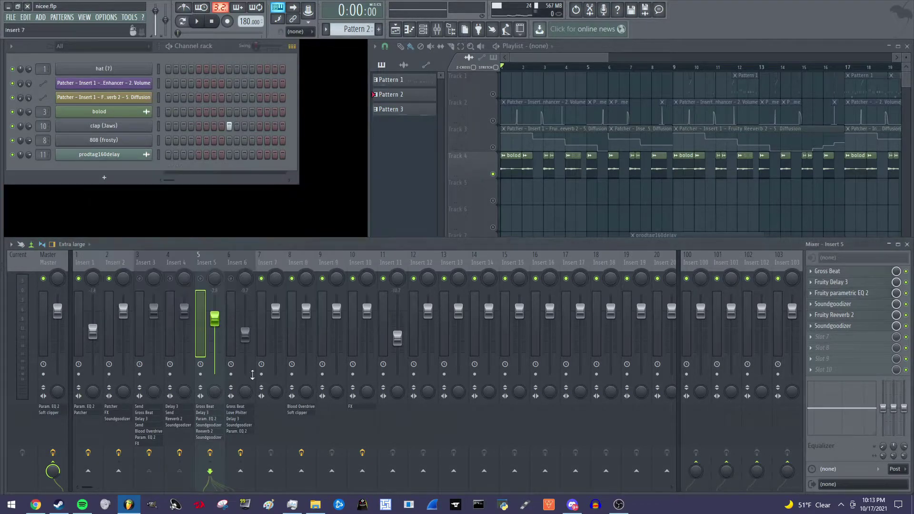
click(209, 425)
click(192, 176)
click(209, 431)
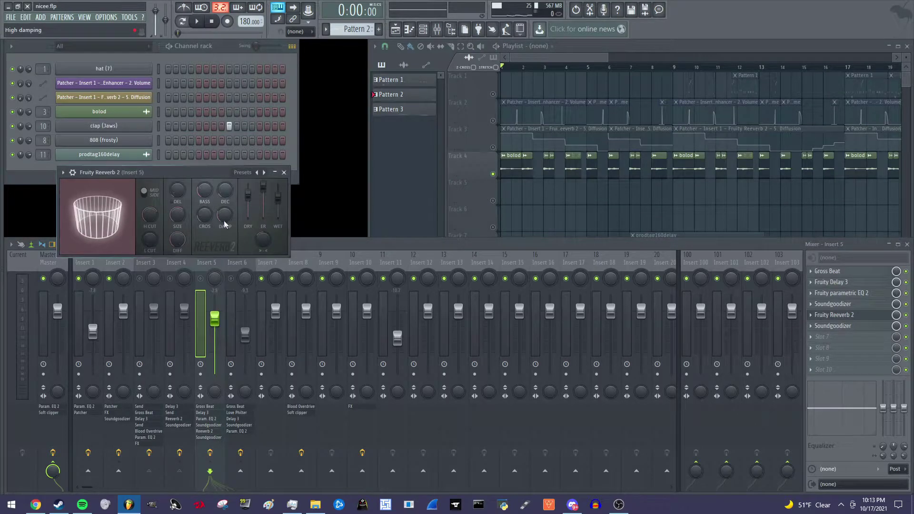
click(284, 172)
click(210, 437)
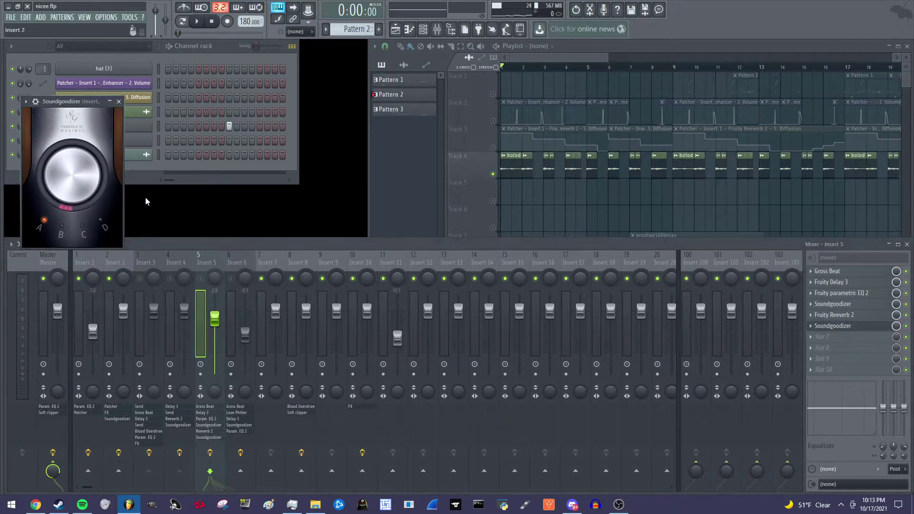
click(119, 102)
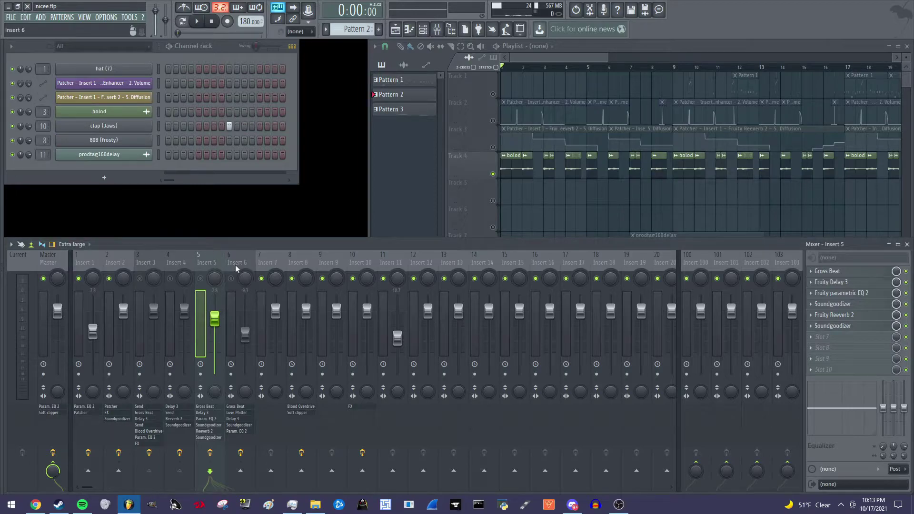
Enable Insert 6, play the song to audition it and raise its volume to about -4.6 dB
click(149, 265)
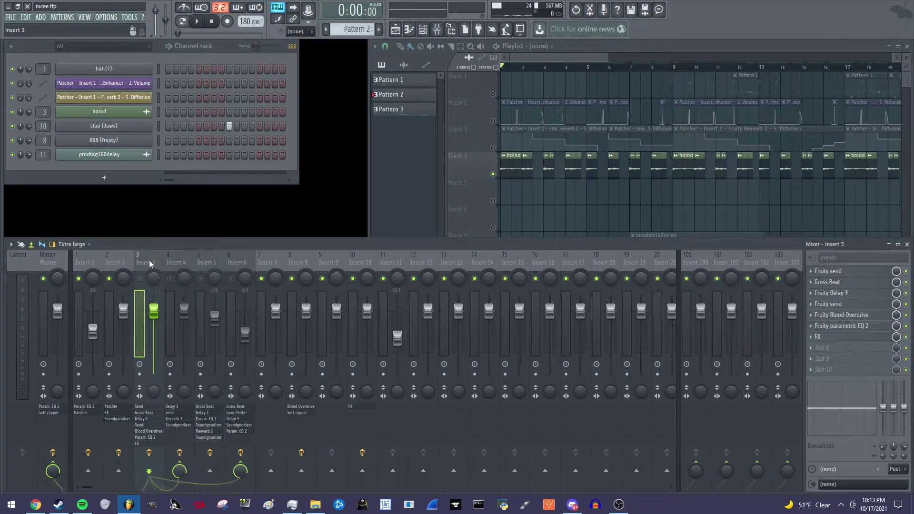
click(231, 278)
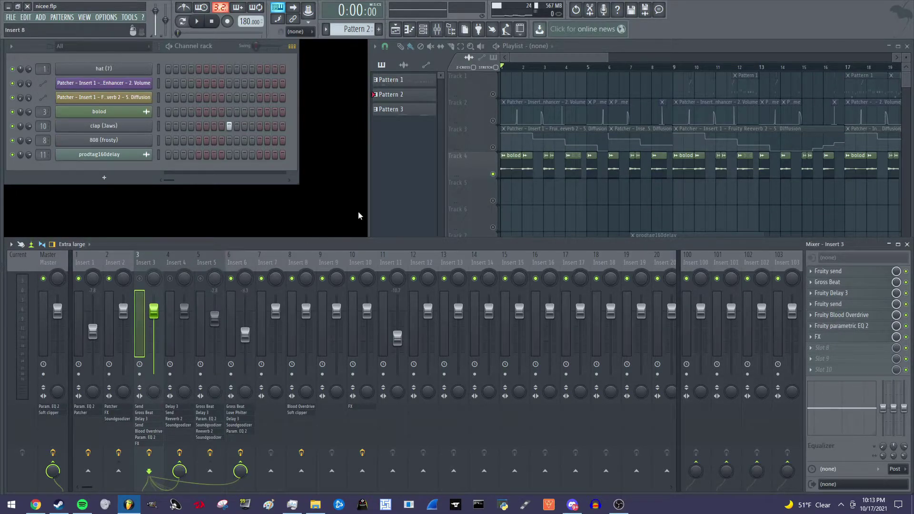
key(space)
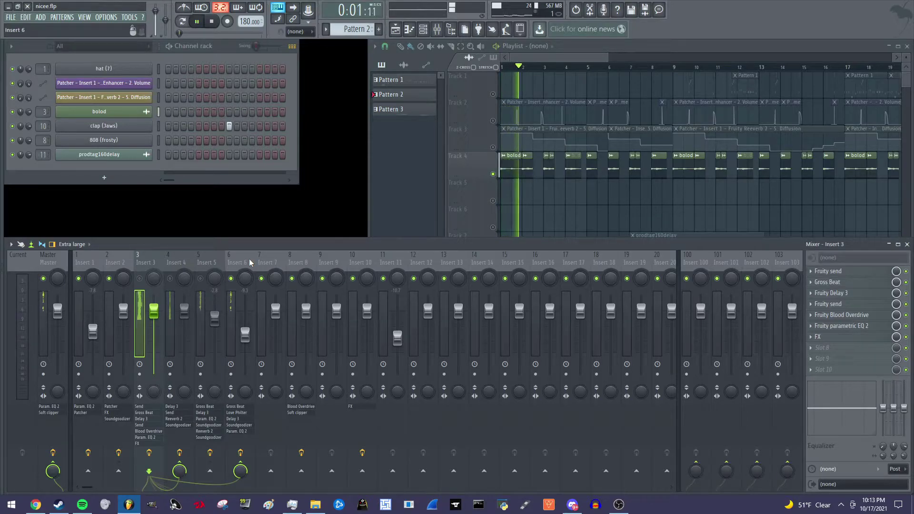
drag(246, 335, 245, 323)
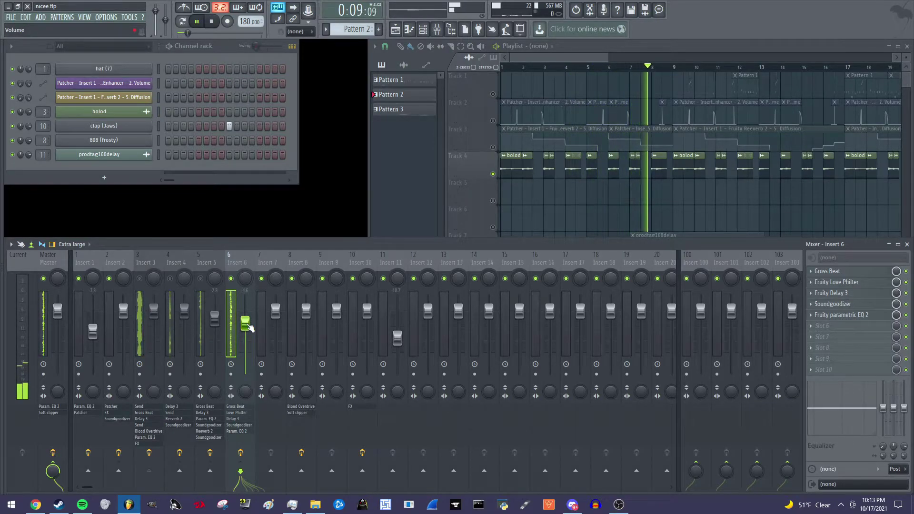
key(space)
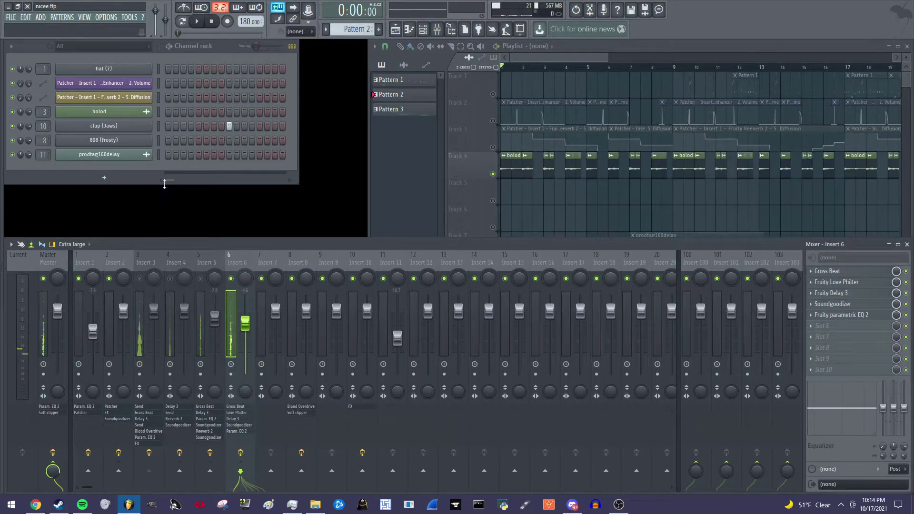
Inspect the second Fruity send and the Gross Beat volume envelope on Insert 3
click(155, 262)
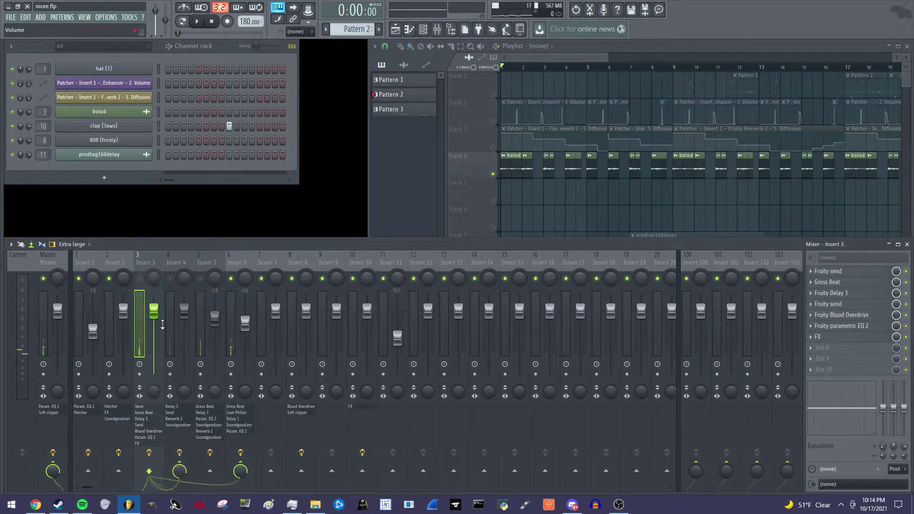
click(146, 425)
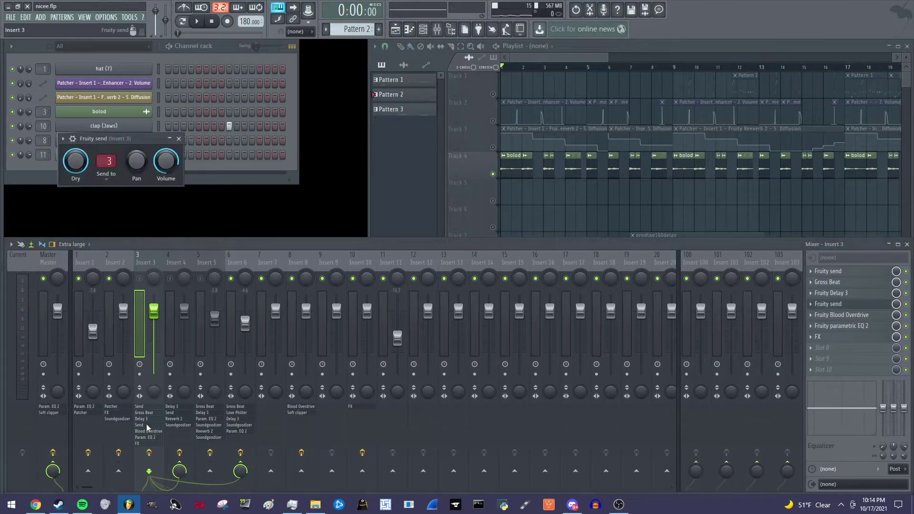
click(148, 414)
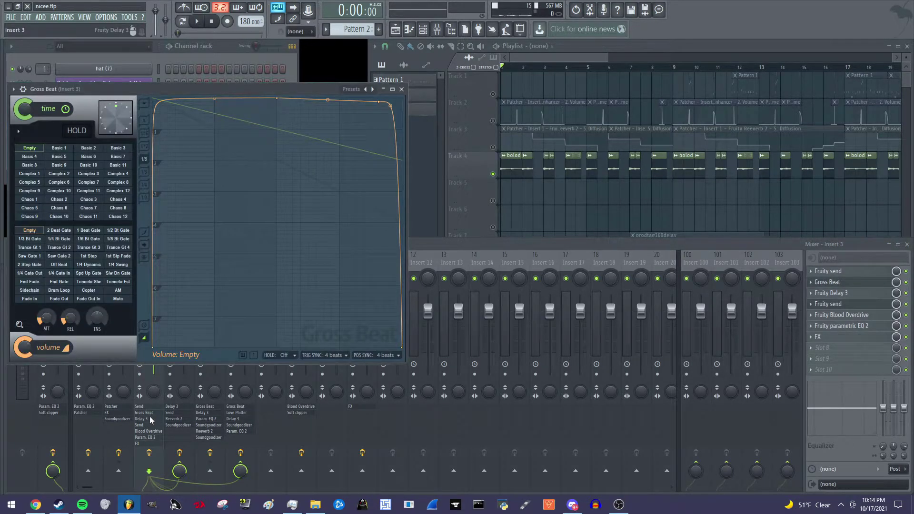
click(143, 419)
click(400, 127)
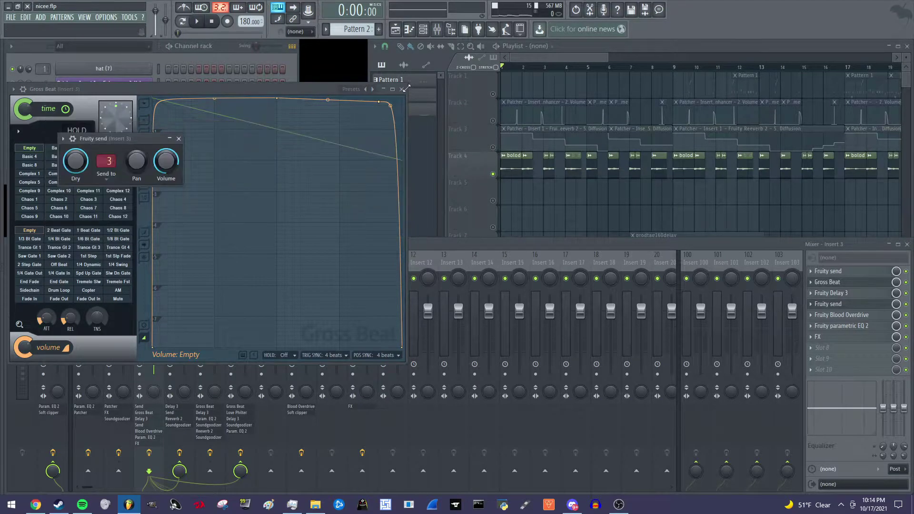
click(402, 89)
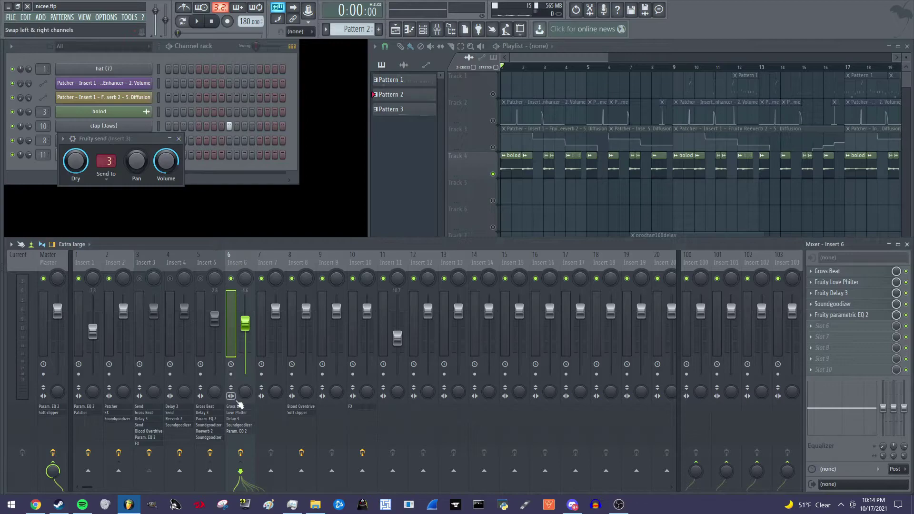
Compare Insert 6's Gross Beat volume envelope side by side with the one on Insert 5
click(236, 408)
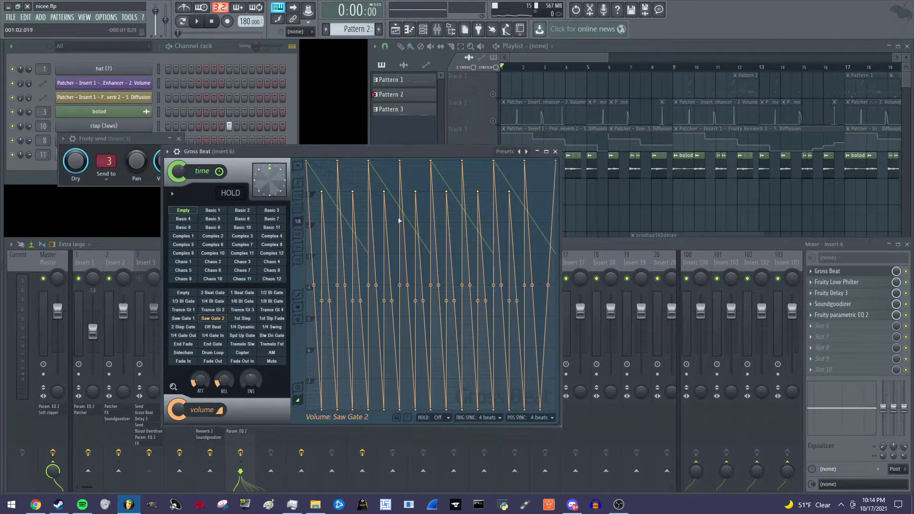
drag(341, 155, 526, 157)
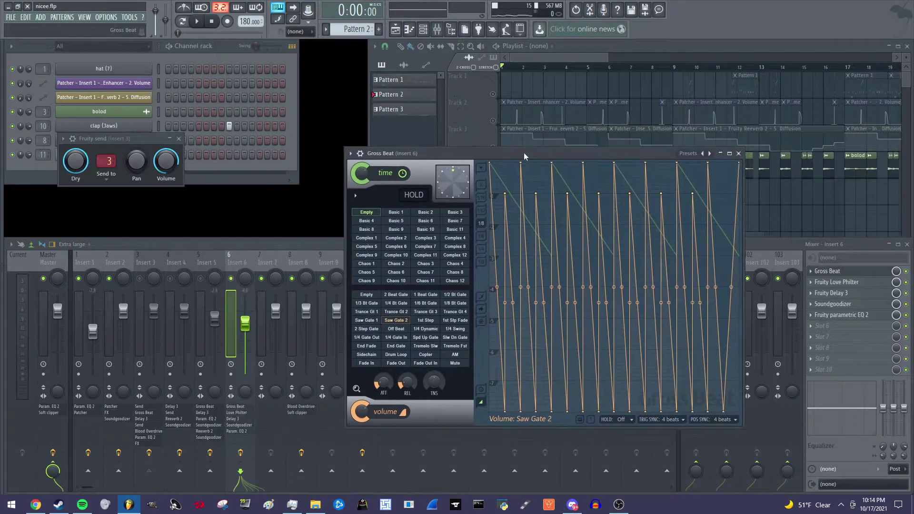
click(208, 408)
drag(372, 157, 241, 156)
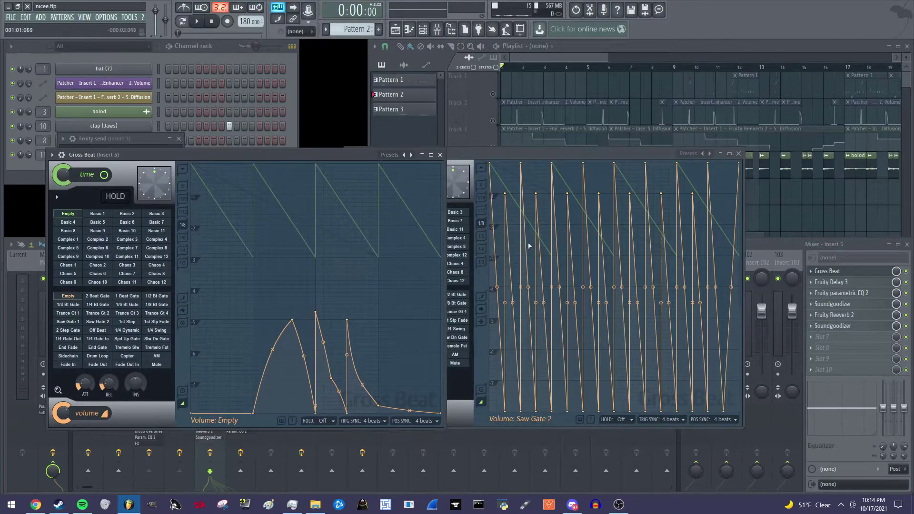
click(440, 154)
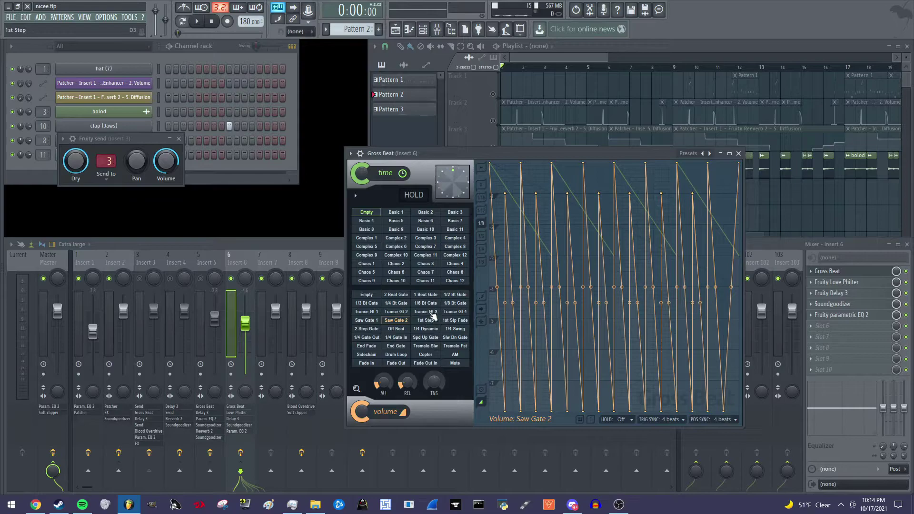
click(739, 154)
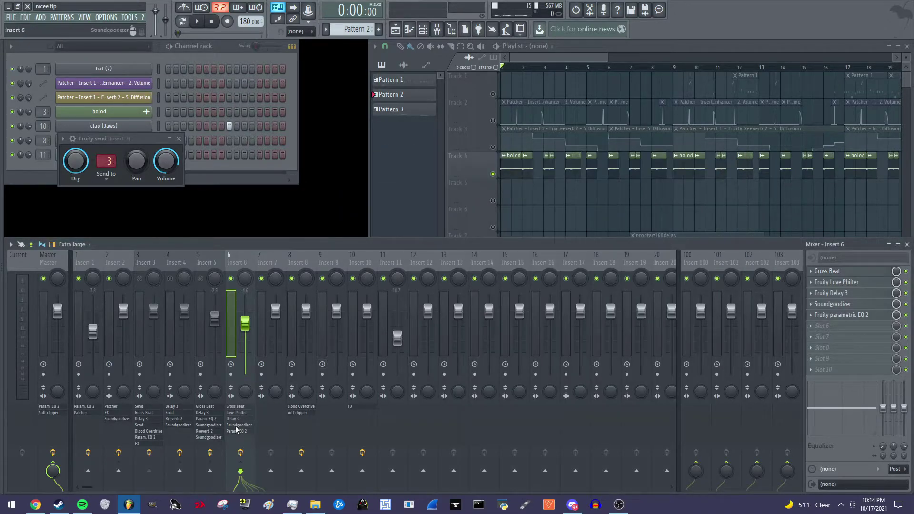
Load the Twinkle filter preset in Insert 6's Fruity Love Philter
click(239, 414)
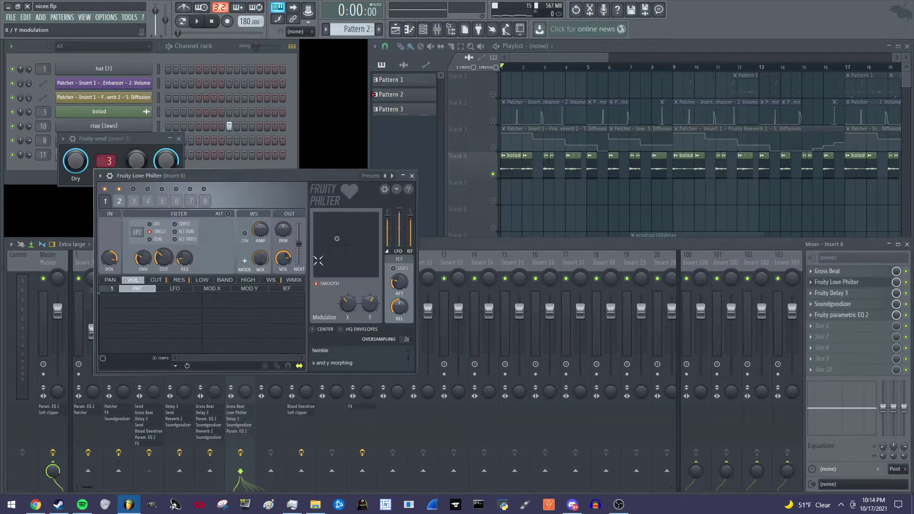
click(398, 177)
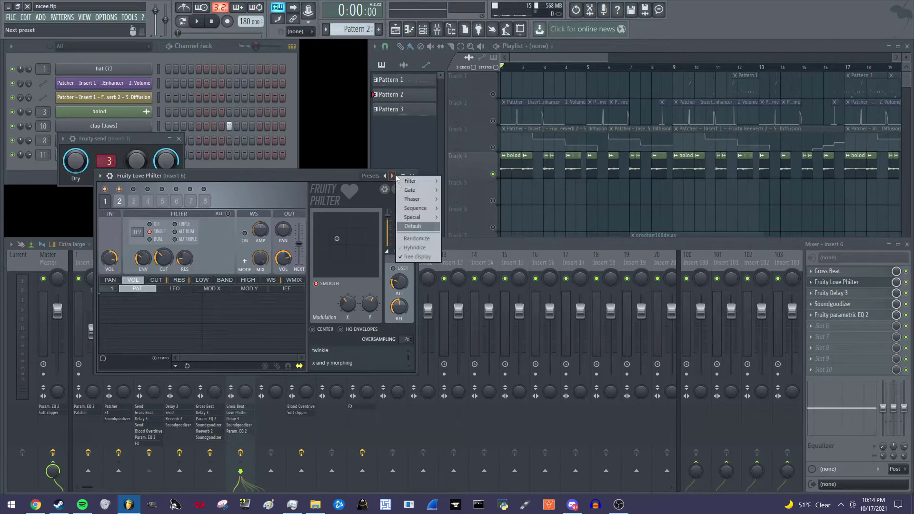
mouse_move(421, 179)
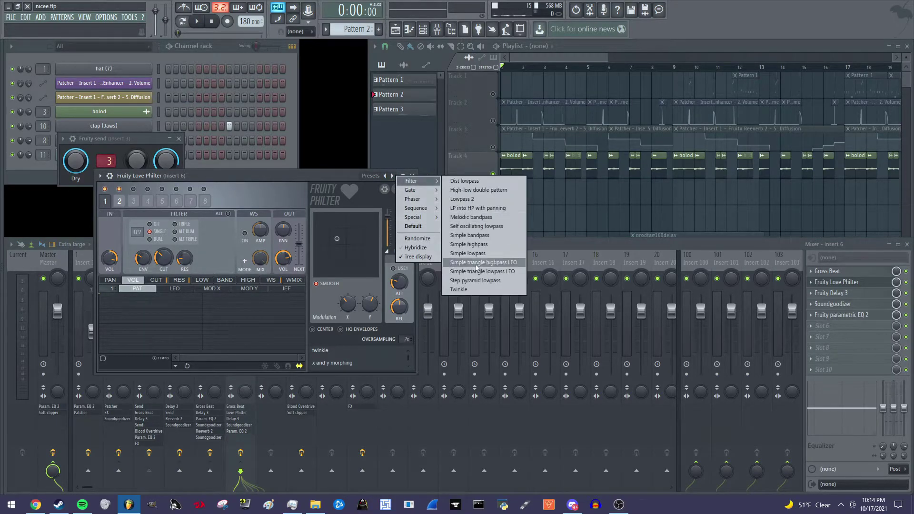
click(473, 289)
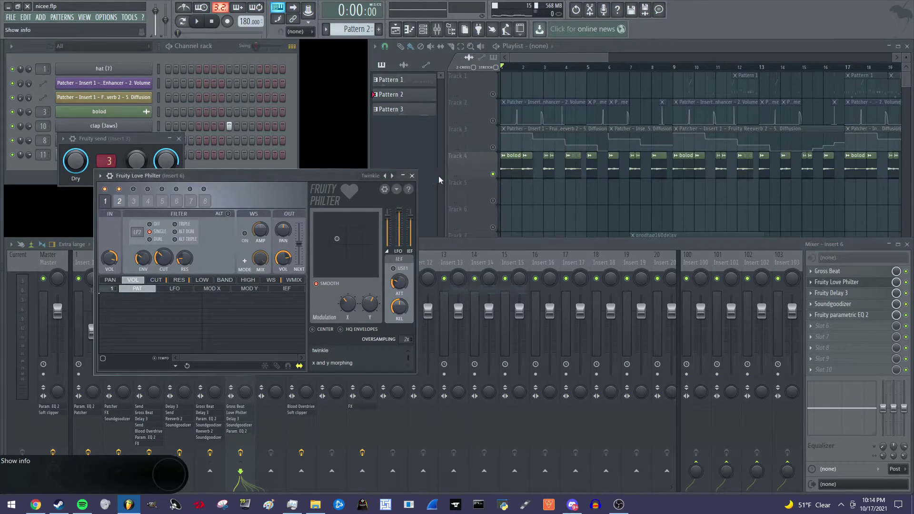
click(412, 176)
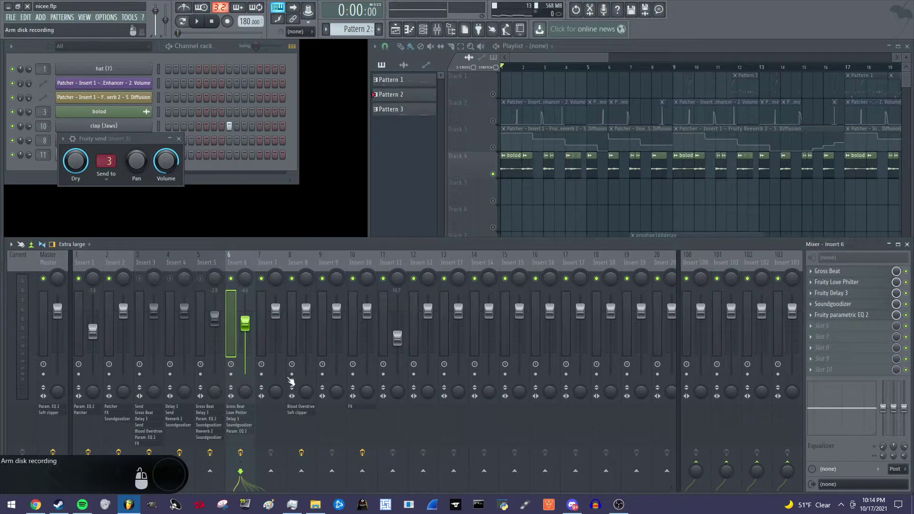
Inspect the Fruity Delay 3, Soundgoodizer and Fruity parametric EQ 2 settings on Insert 6
click(238, 422)
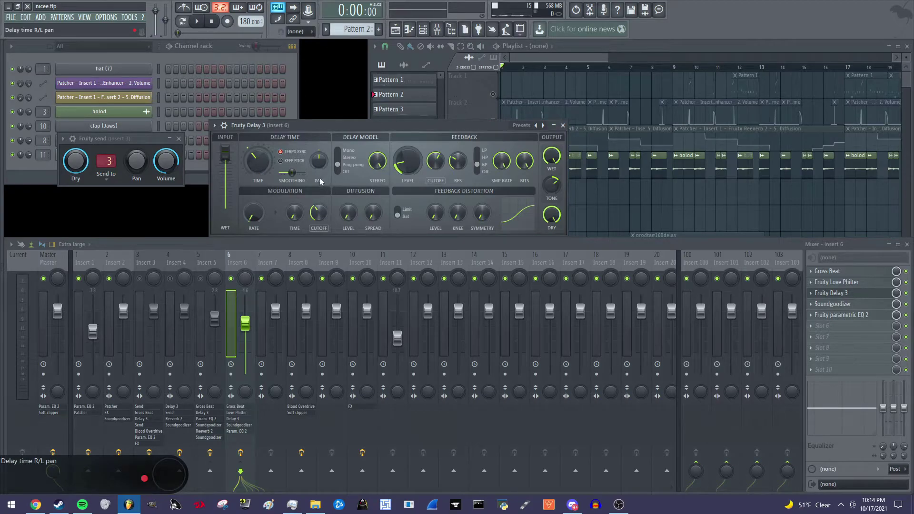
click(563, 125)
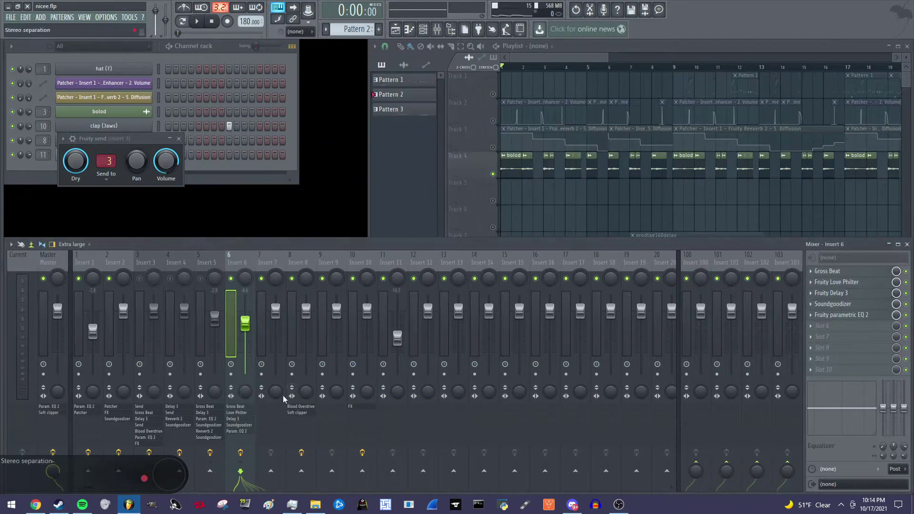
click(233, 426)
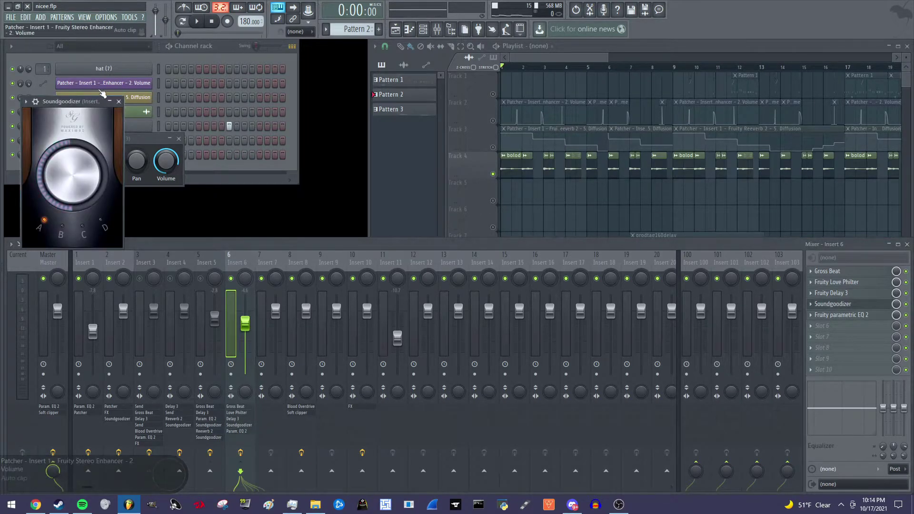
click(120, 100)
click(237, 431)
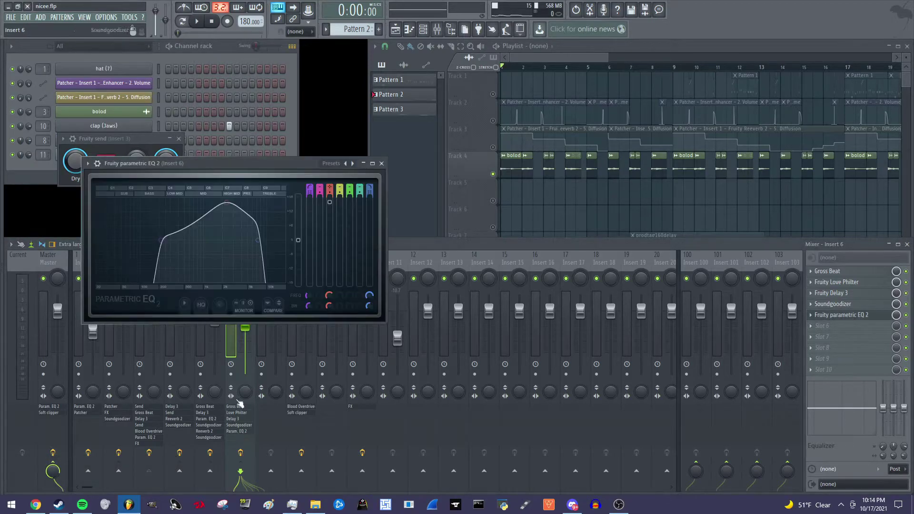
Close the effect windows, re-enable the muted send inserts and audition the soloed bolod track with all its sends
click(383, 161)
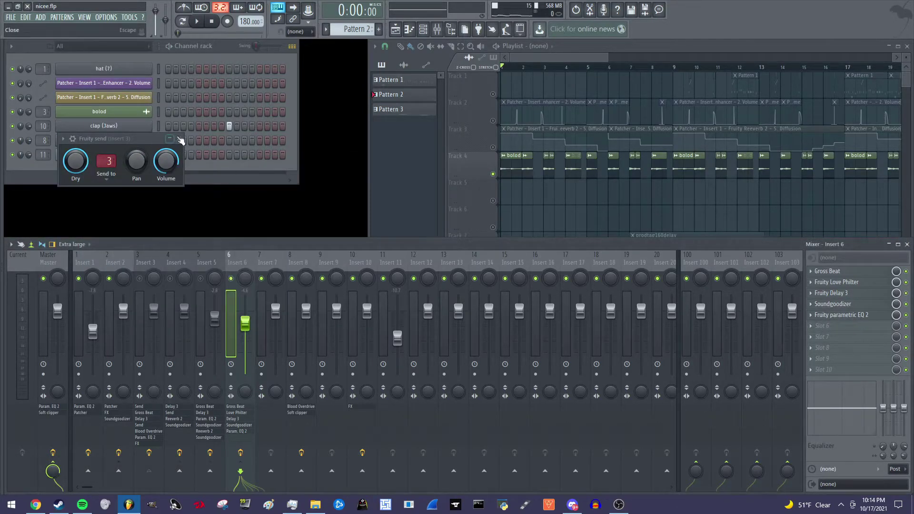
click(180, 139)
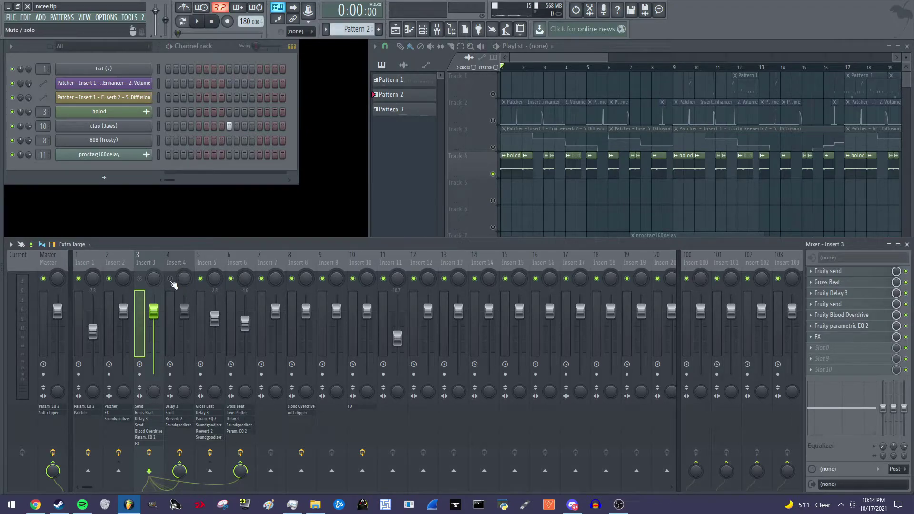
click(170, 279)
click(400, 200)
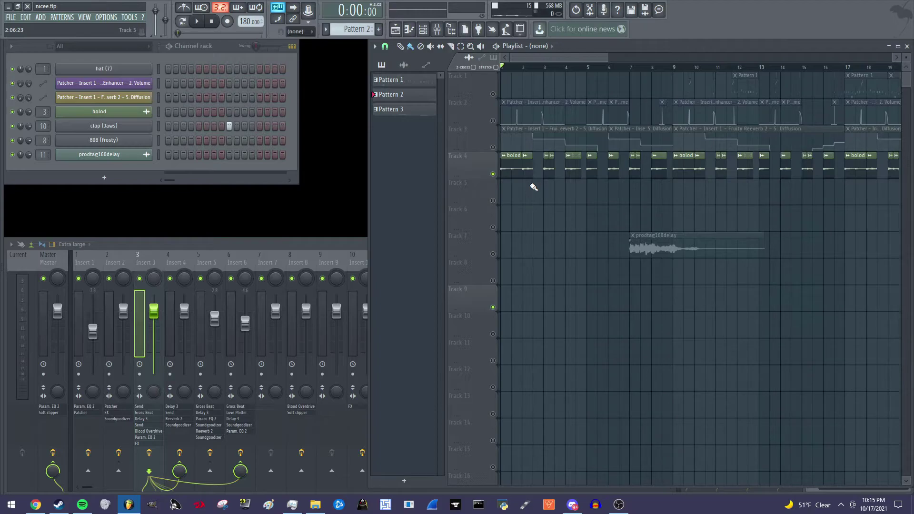
key(space)
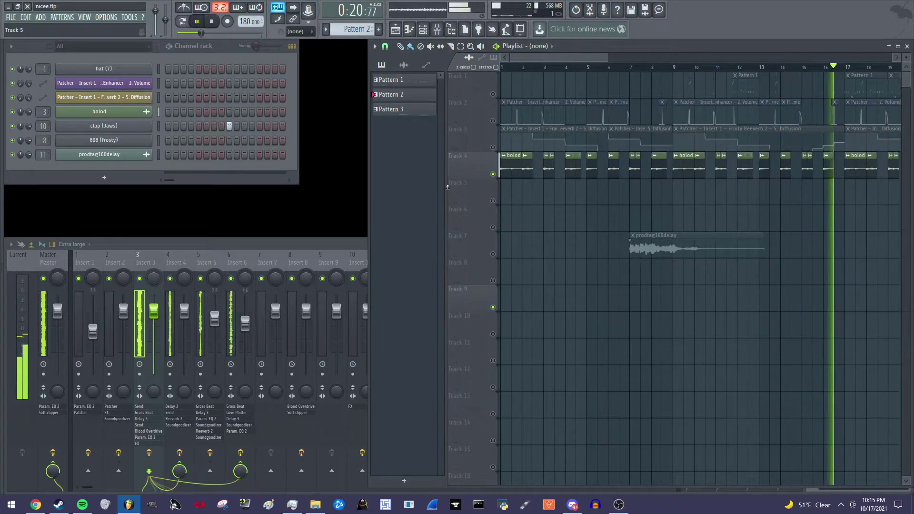
key(space)
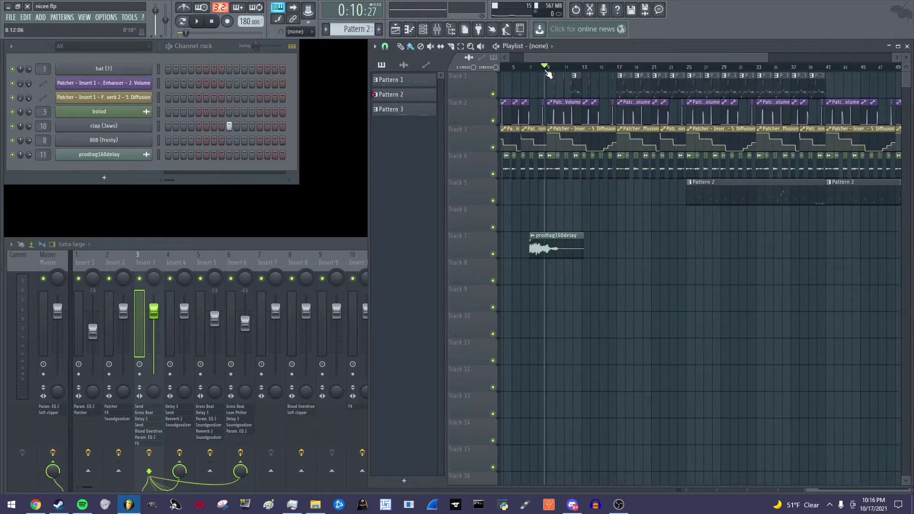
Solo playlist Track 1 and enable the Patcher automation on Tracks 2 and 3 alongside it
scroll(688, 143, left, 3)
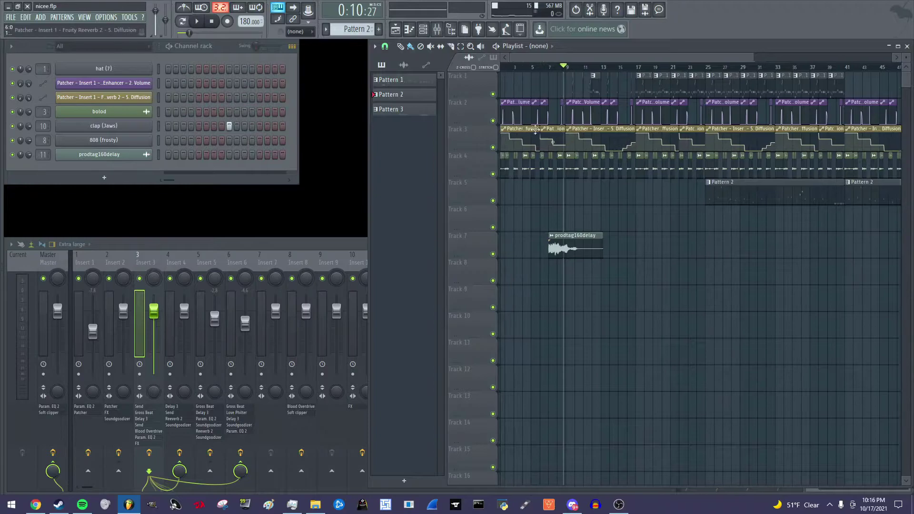
ctrl+click(494, 95)
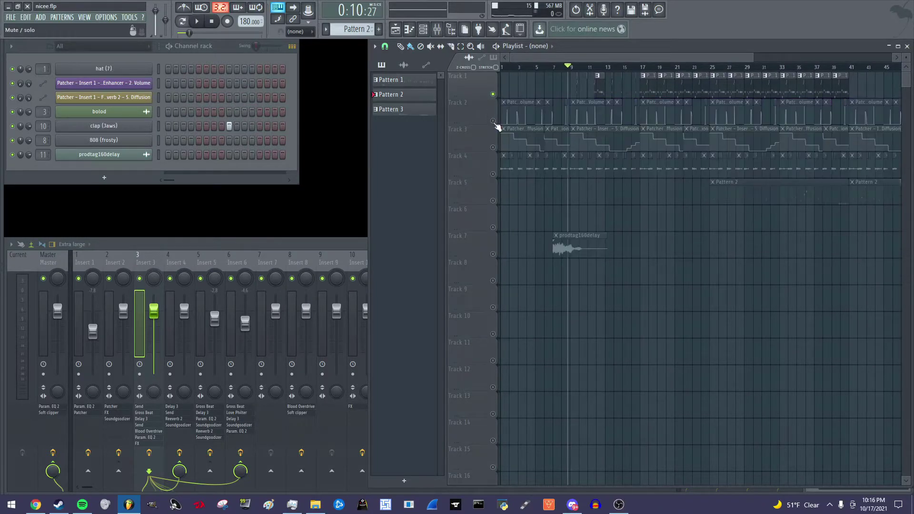
click(493, 120)
click(493, 147)
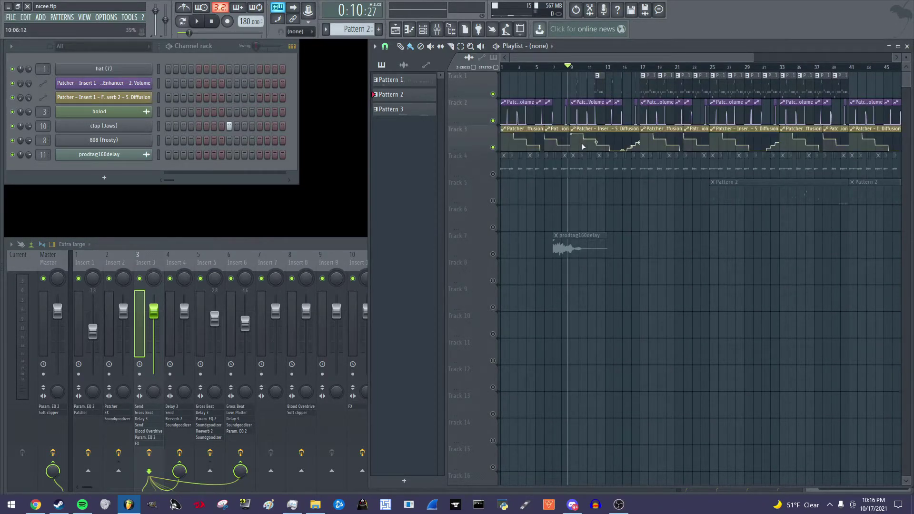
scroll(584, 147, up, 5)
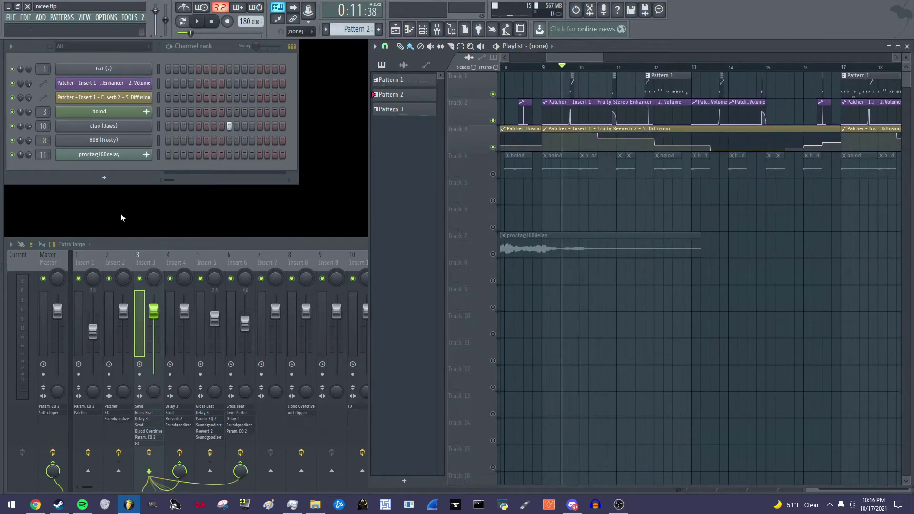
Inspect Insert 1's Fruity parametric EQ 2 curve and its Patcher routing map, leaving only Patcher open
double_click(125, 241)
click(87, 258)
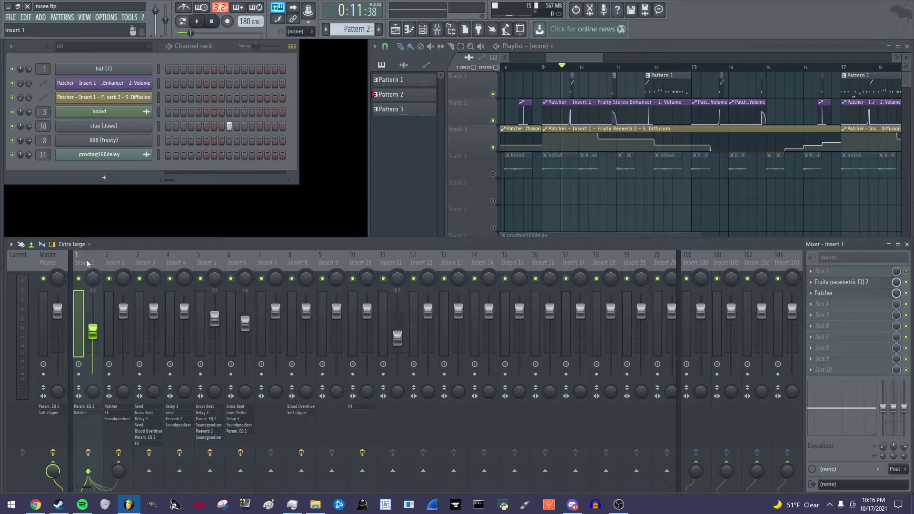
click(87, 407)
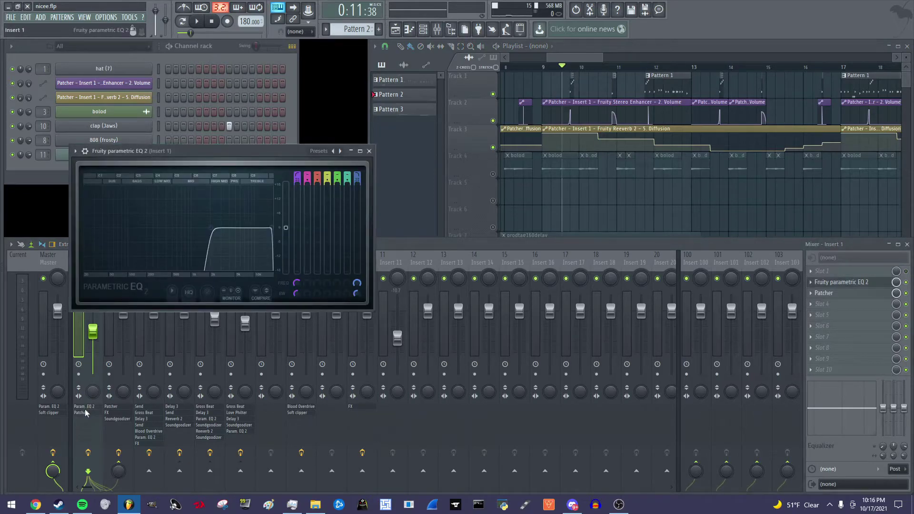
click(85, 413)
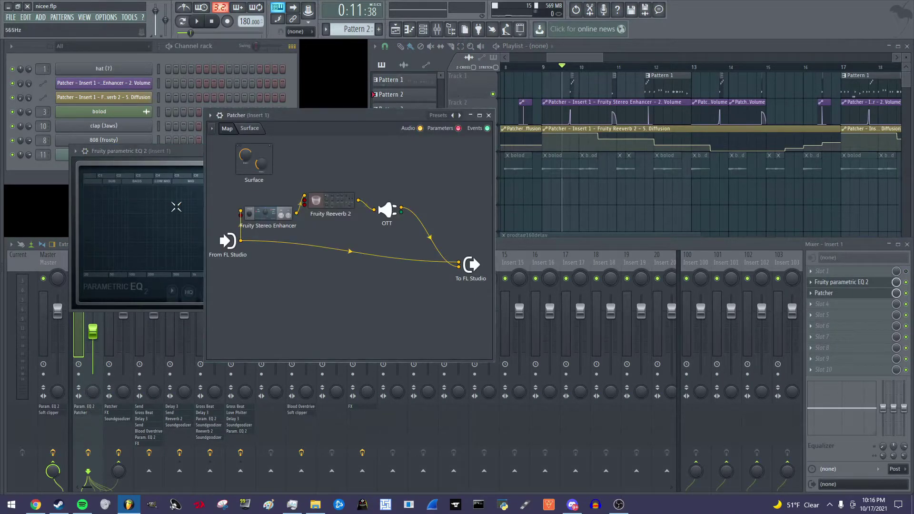
click(177, 148)
click(369, 151)
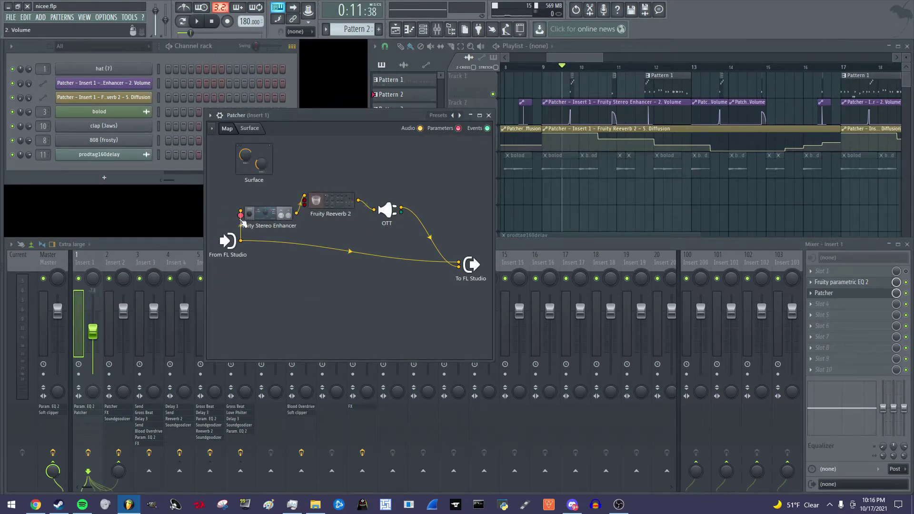
Examine the automated Fruity Stereo Enhancer and Fruity Reeverb 2 settings inside Insert 1's Patcher
click(267, 222)
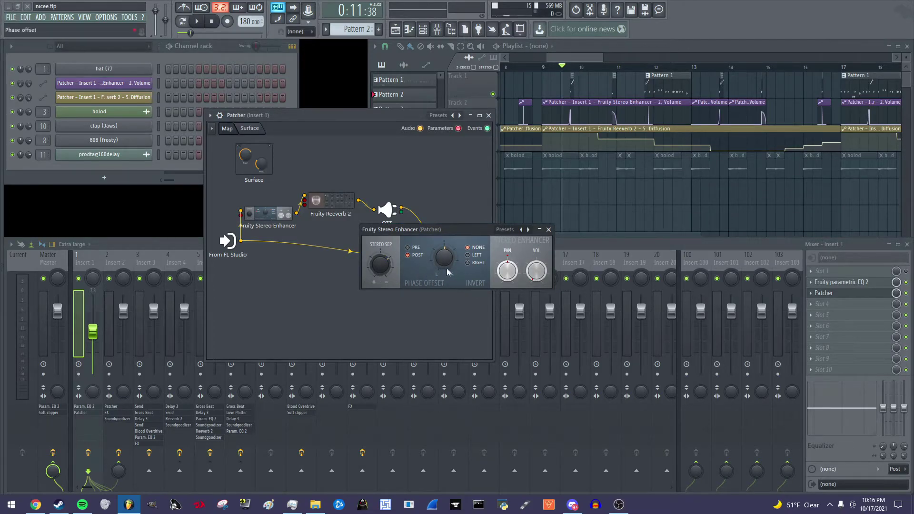
click(540, 231)
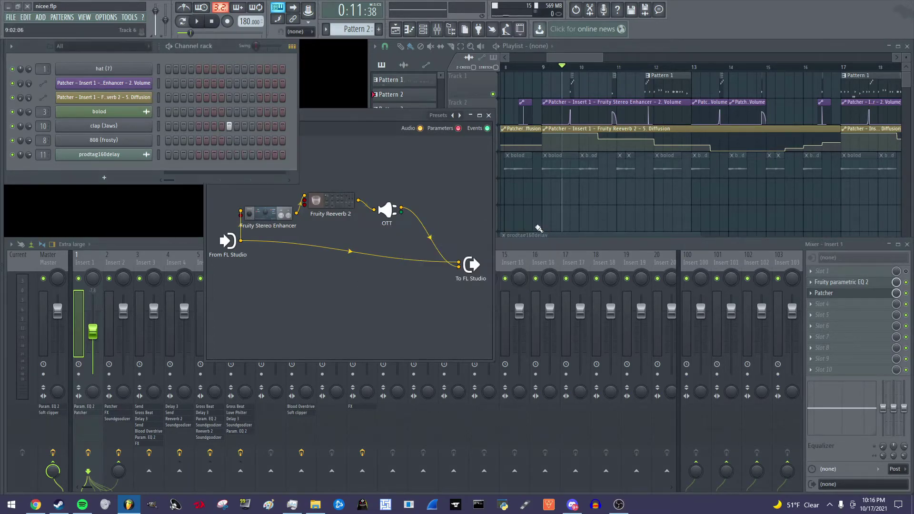
click(326, 202)
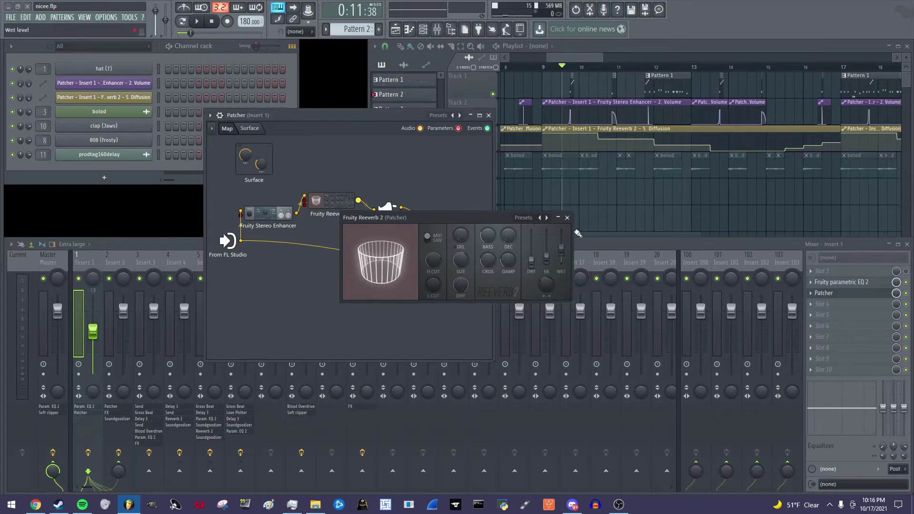
click(568, 219)
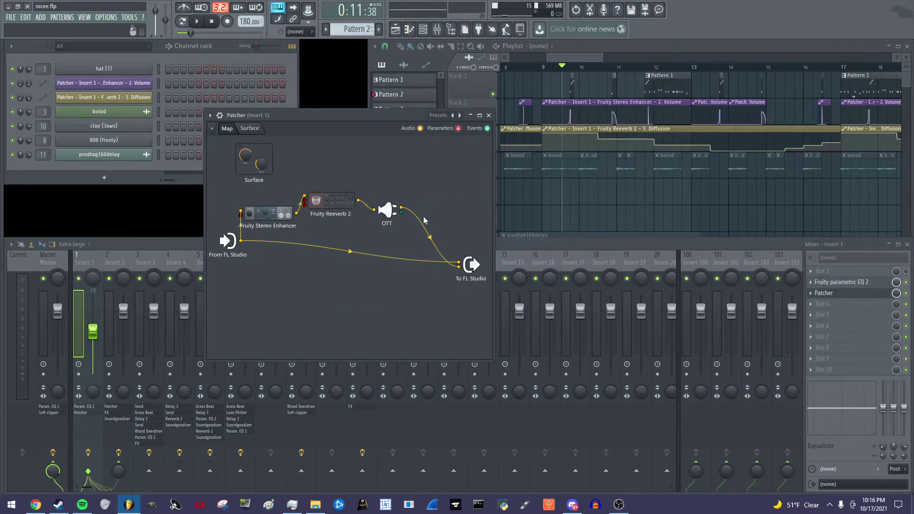
click(260, 221)
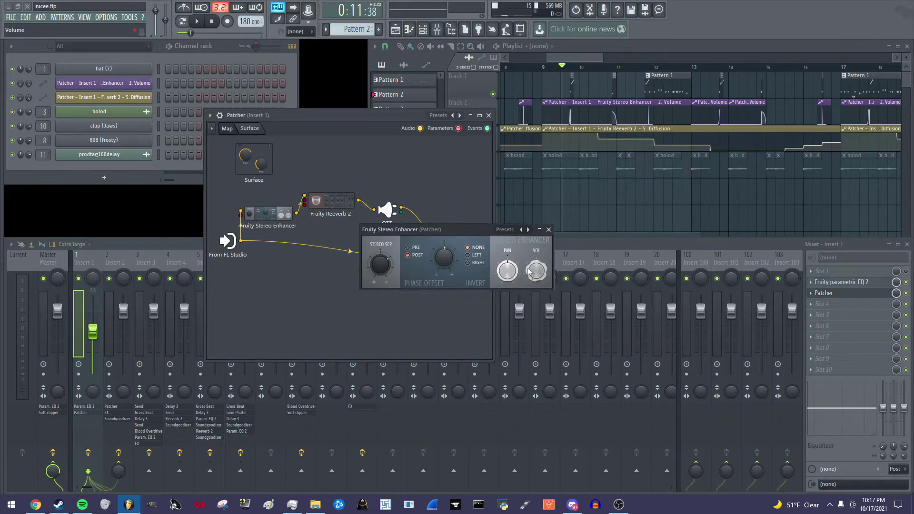
click(549, 230)
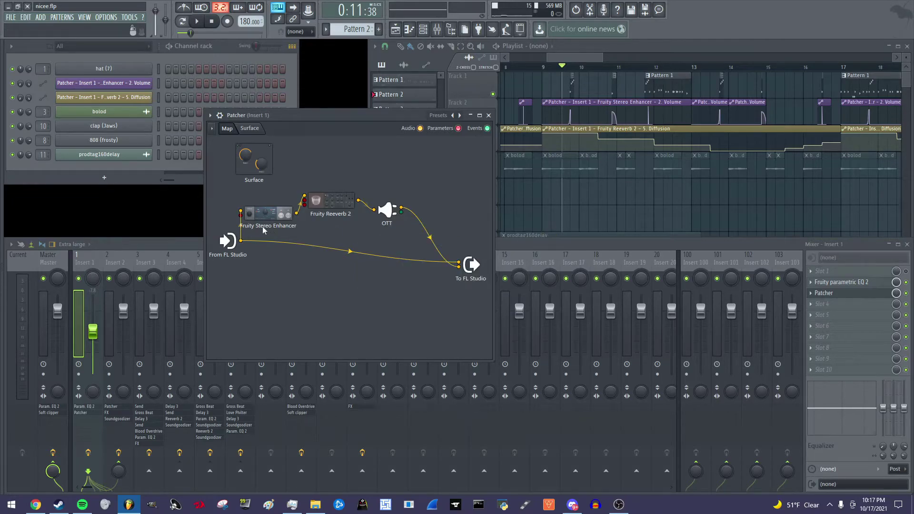
click(345, 208)
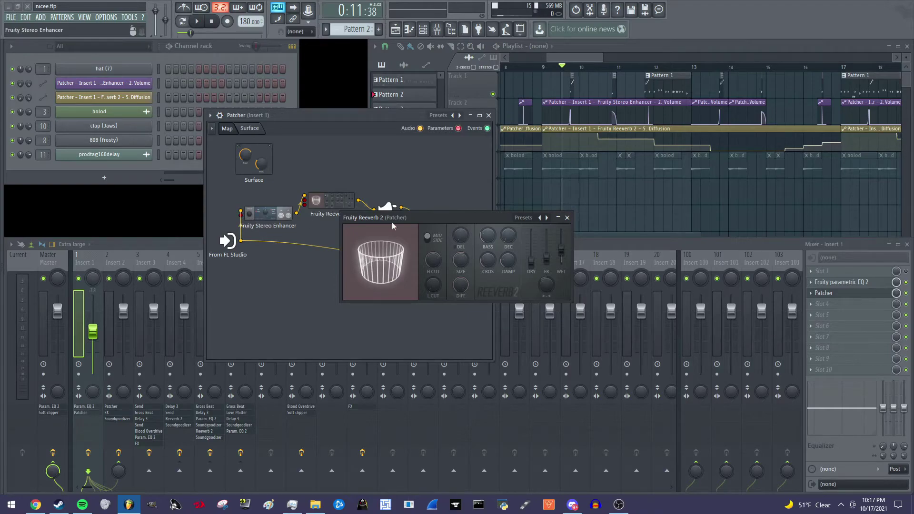
click(567, 218)
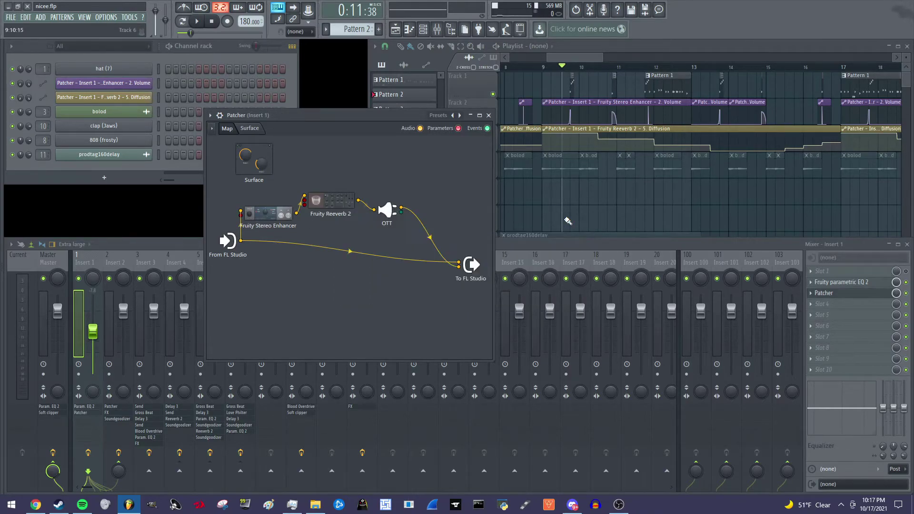
Mute Insert 1 in the mixer and audition the hat pattern from bar 9
click(79, 280)
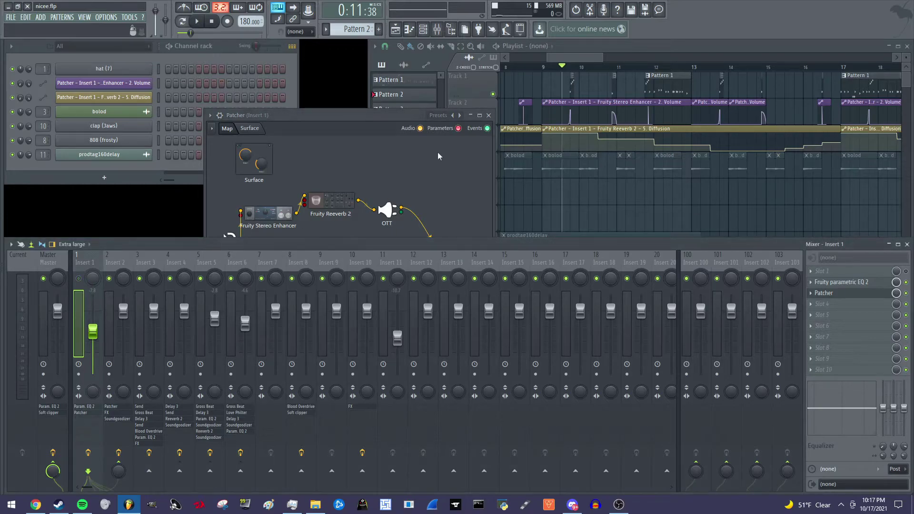
click(551, 75)
key(space)
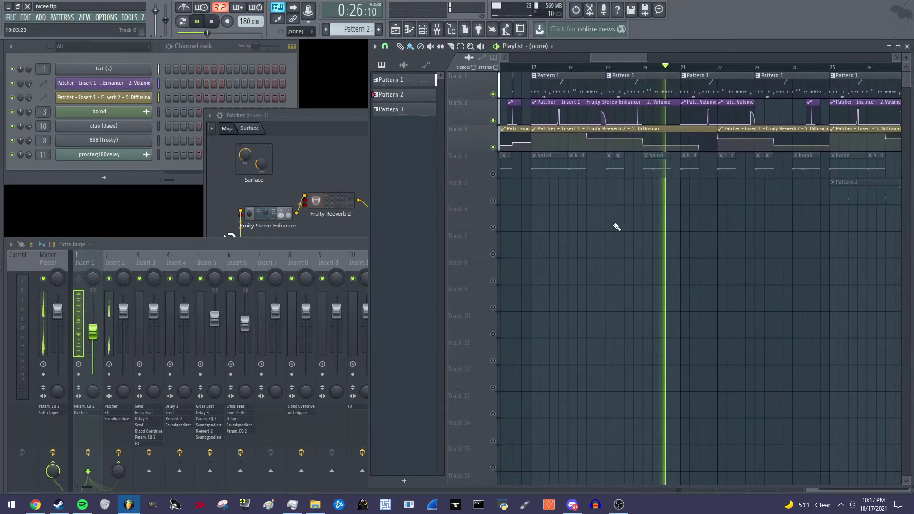
click(211, 22)
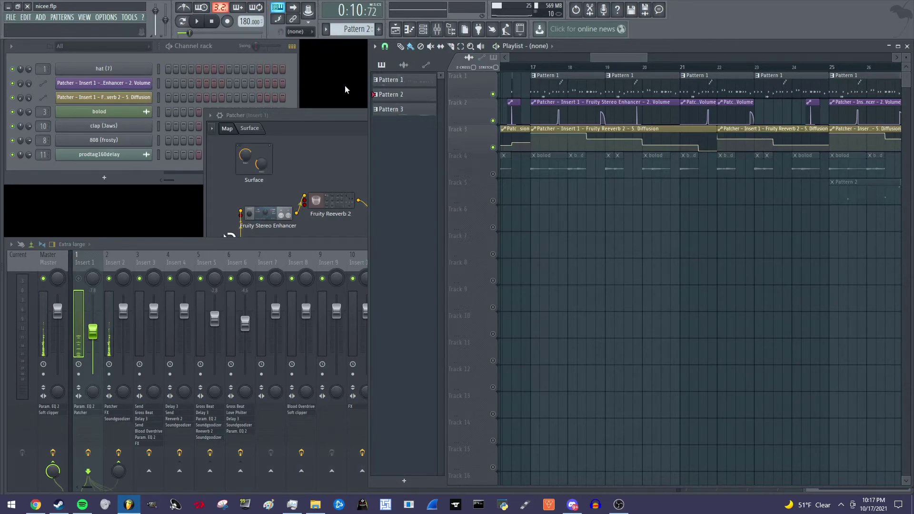
Unmute Insert 1 and audition the hat pattern from bar 17 with its Patcher automation
drag(640, 214, 700, 224)
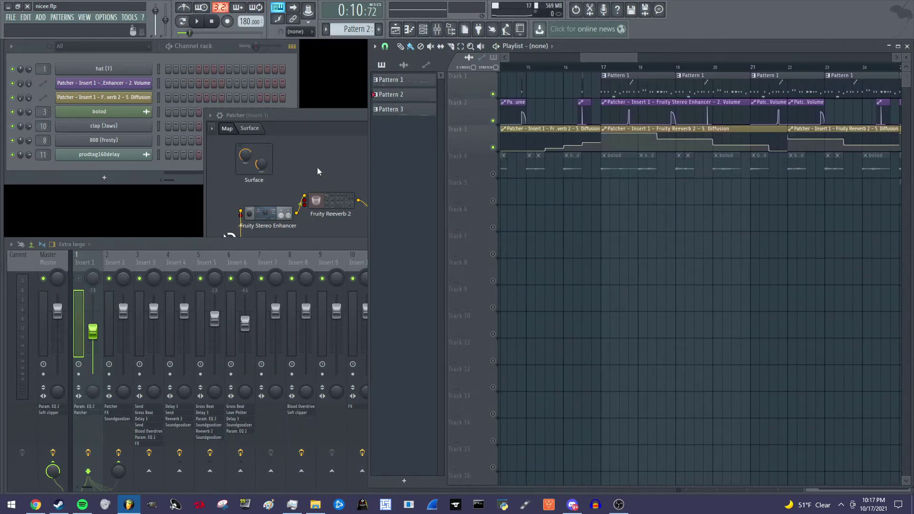
click(81, 280)
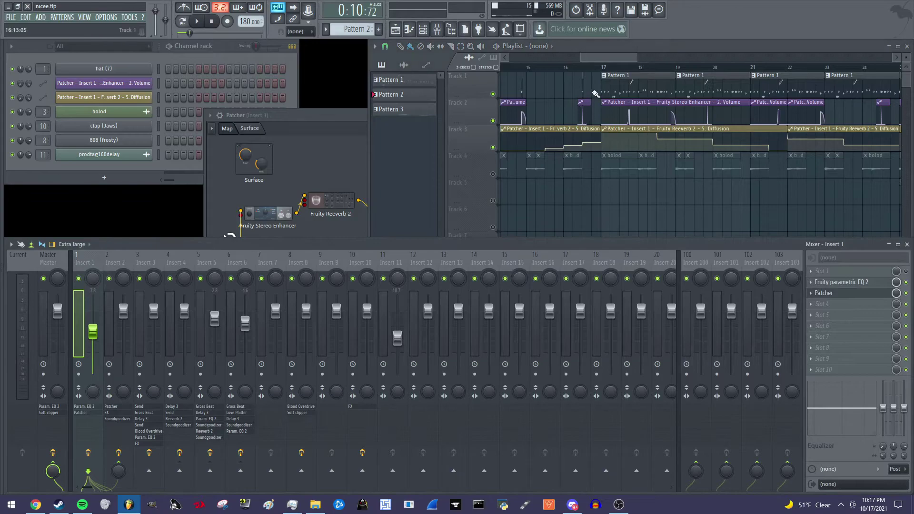
click(604, 69)
key(space)
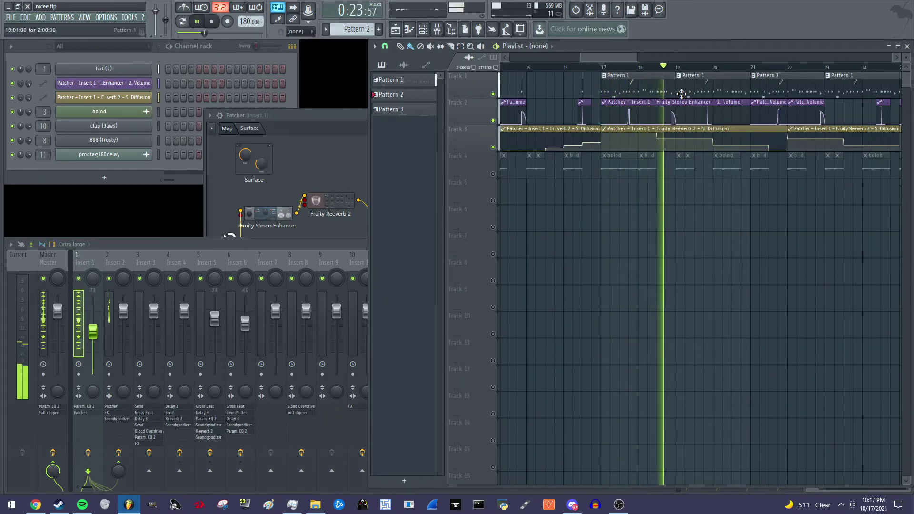
drag(820, 146, 522, 196)
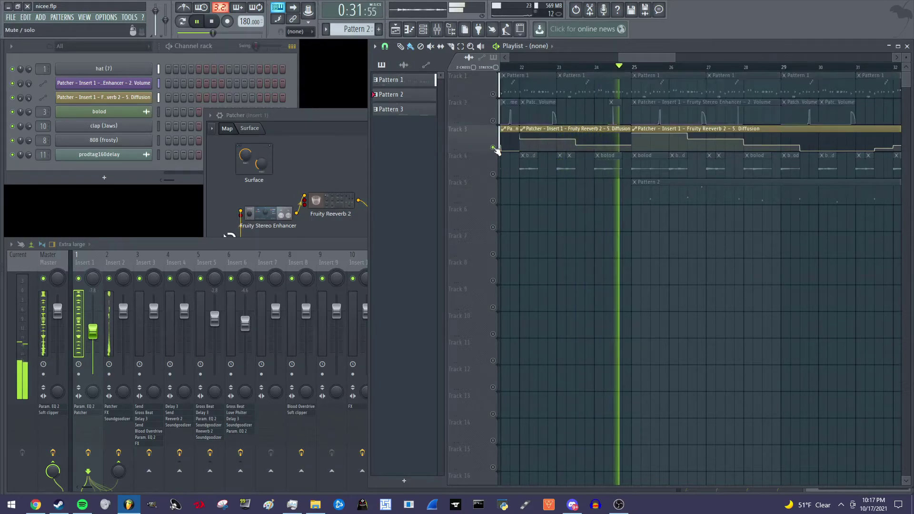
key(space)
Switch to OBS and stop the recording
key(alt+Tab)
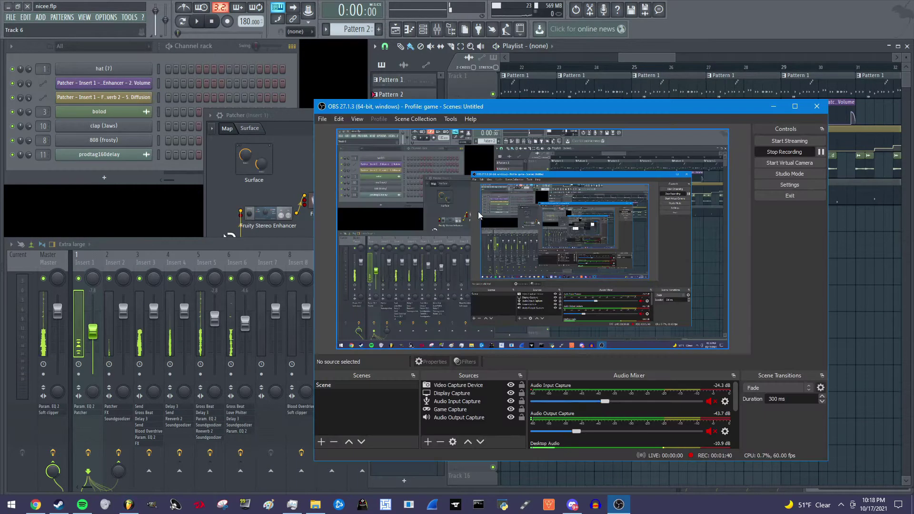
click(784, 152)
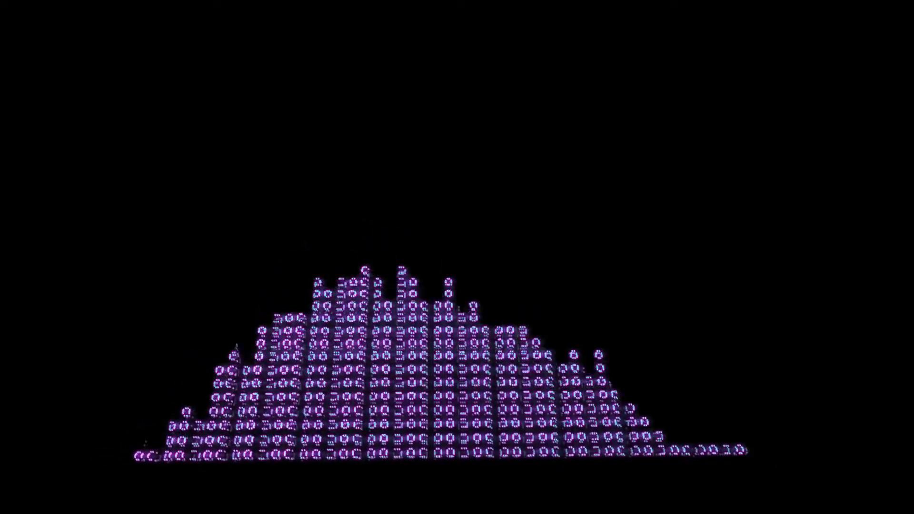